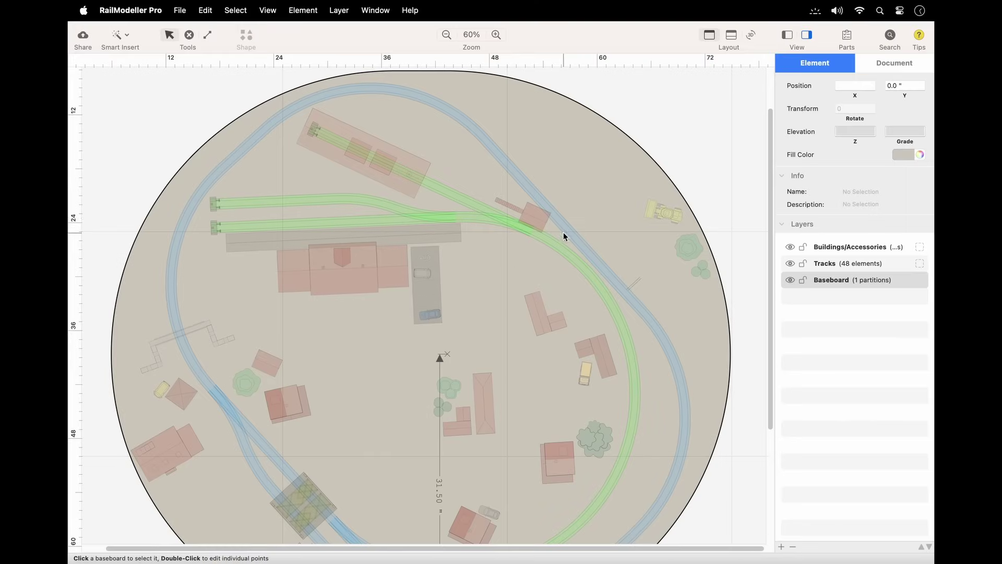
Select the circular baseboard and set its Position X to 37.35 inches.
click(579, 192)
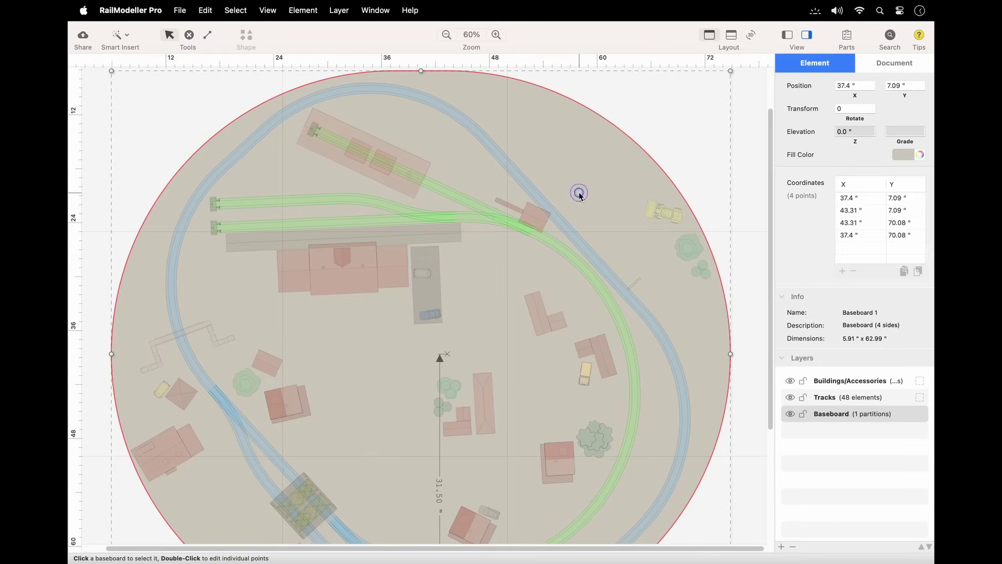
click(872, 89)
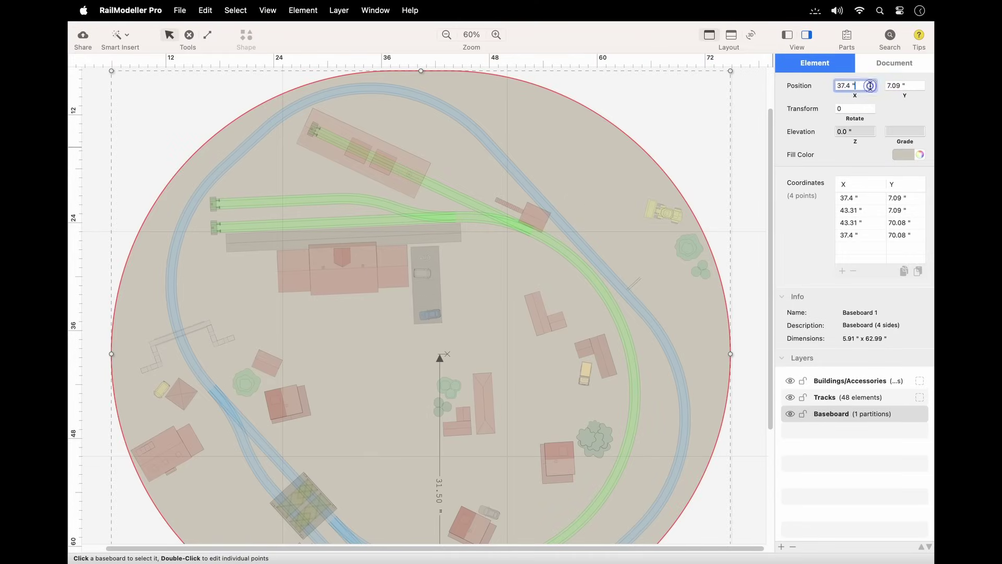
key(BackSpace)
key(BackSpace)
key(BackSpace)
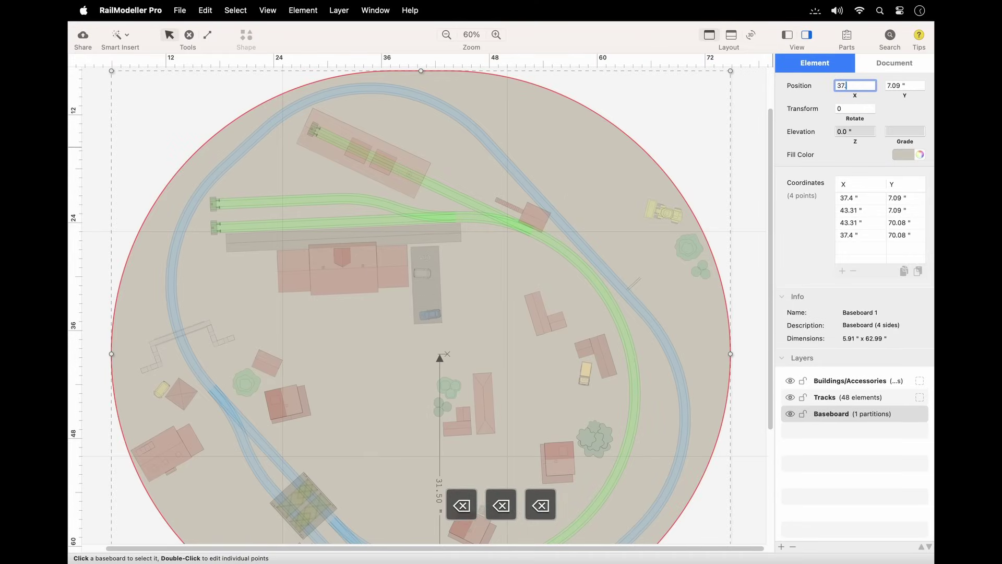
text(35)
key(Tab)
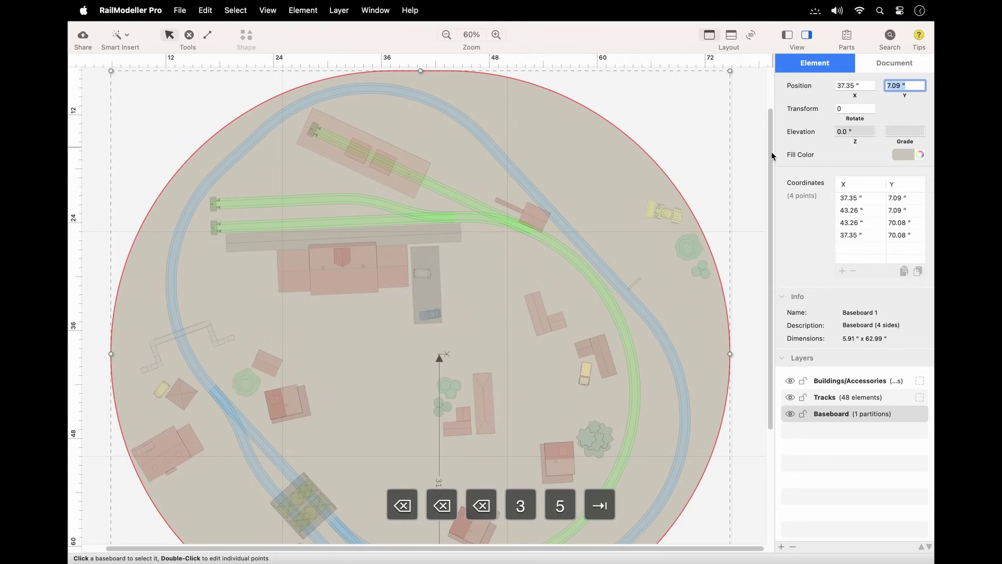
Make the Tracks layer active and select all 48 track pieces of the layout.
click(748, 301)
click(816, 264)
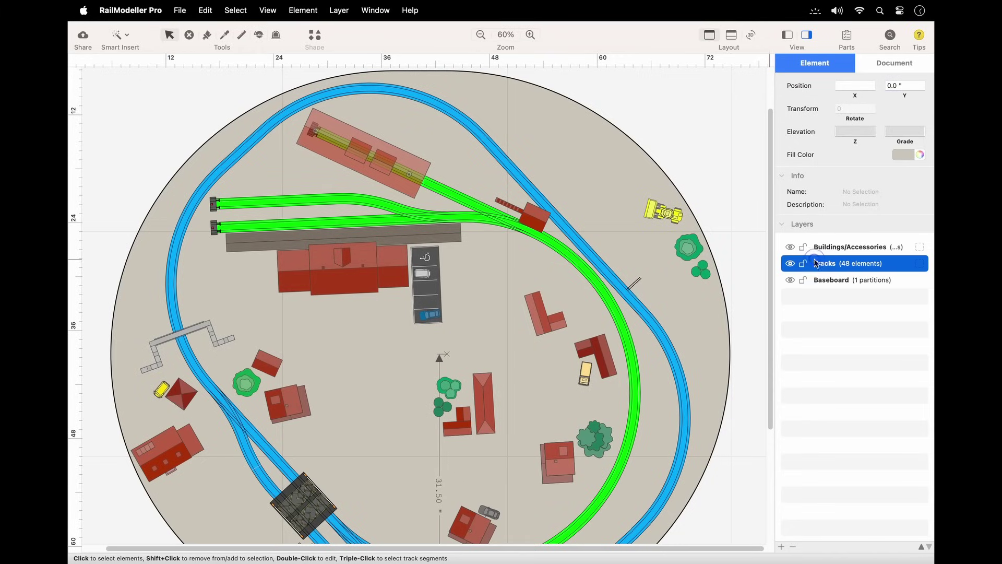
click(585, 174)
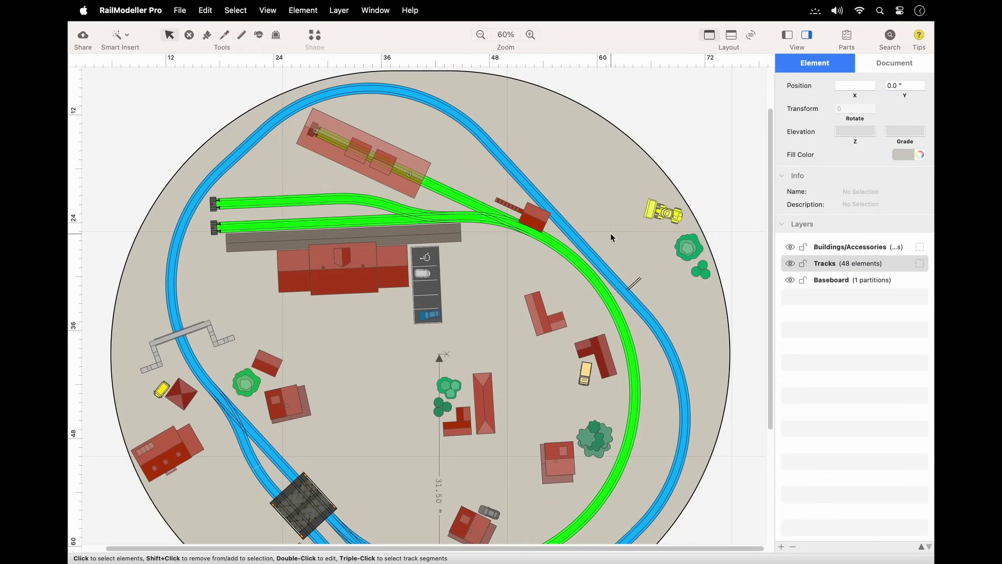
click(574, 250)
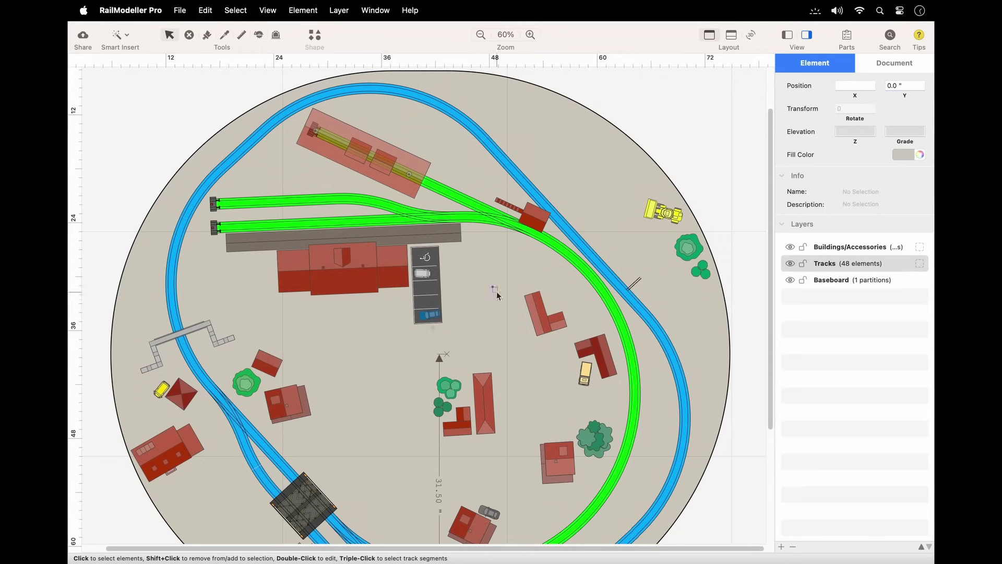
click(377, 315)
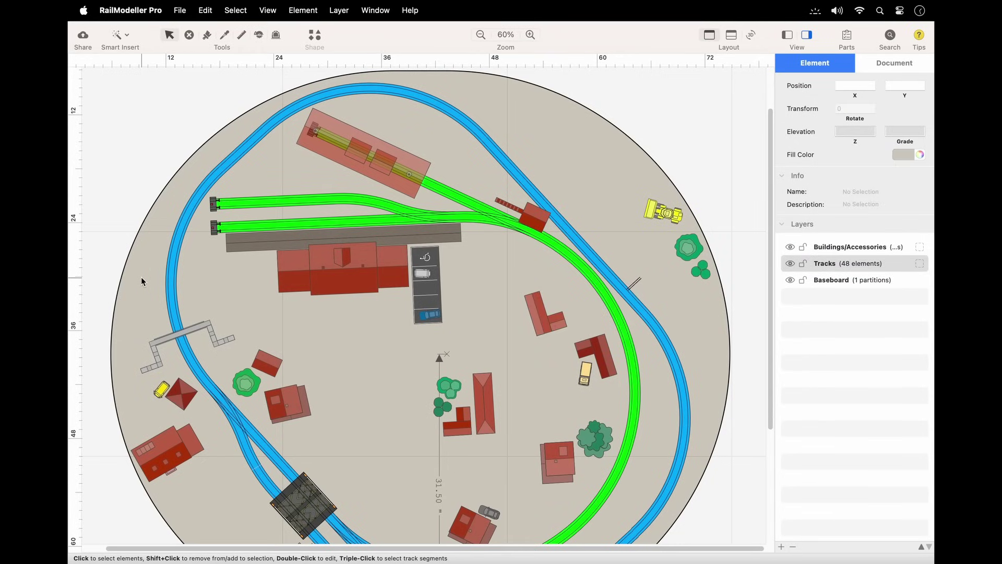
mouse_move(141, 277)
mouse_down()
mouse_move(244, 445)
mouse_move(288, 471)
mouse_up()
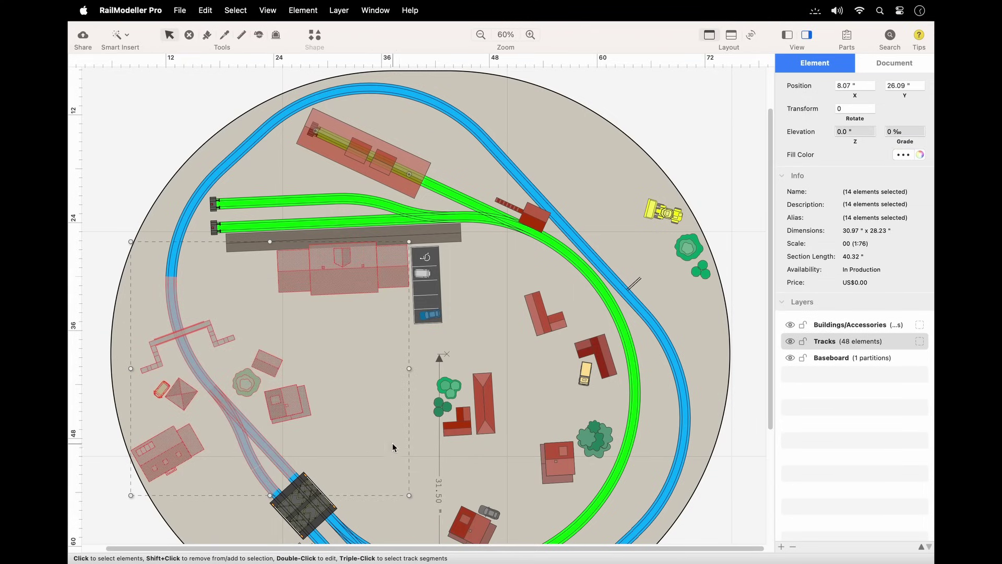
triple_click(499, 215)
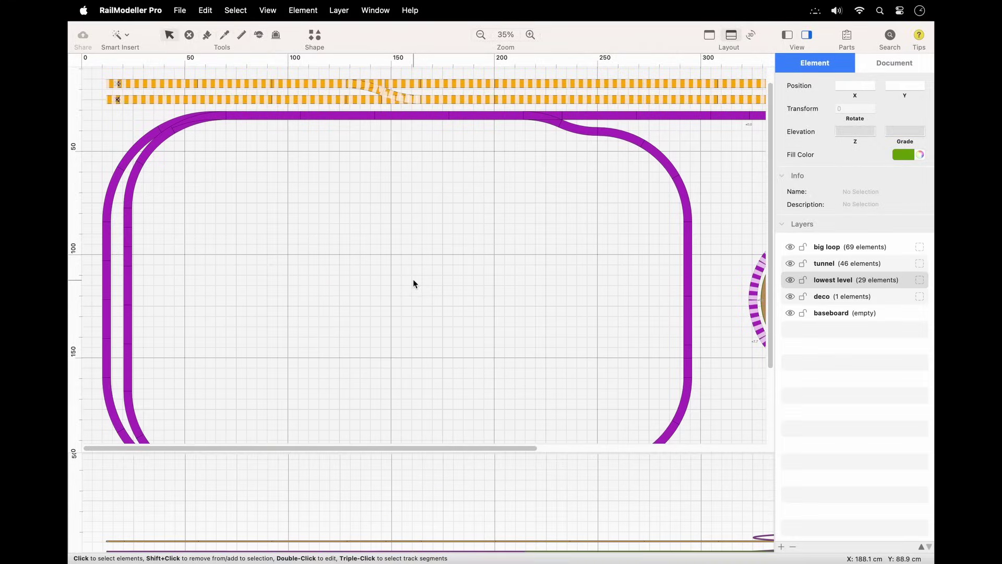
Switch to a single full-height layout view and start File > Add Baseboard.
click(709, 35)
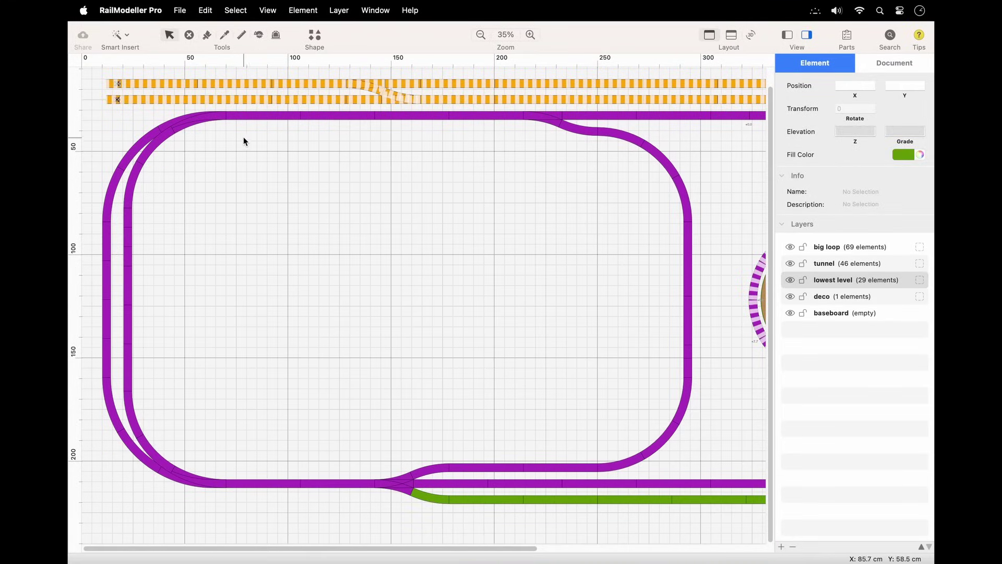
click(180, 10)
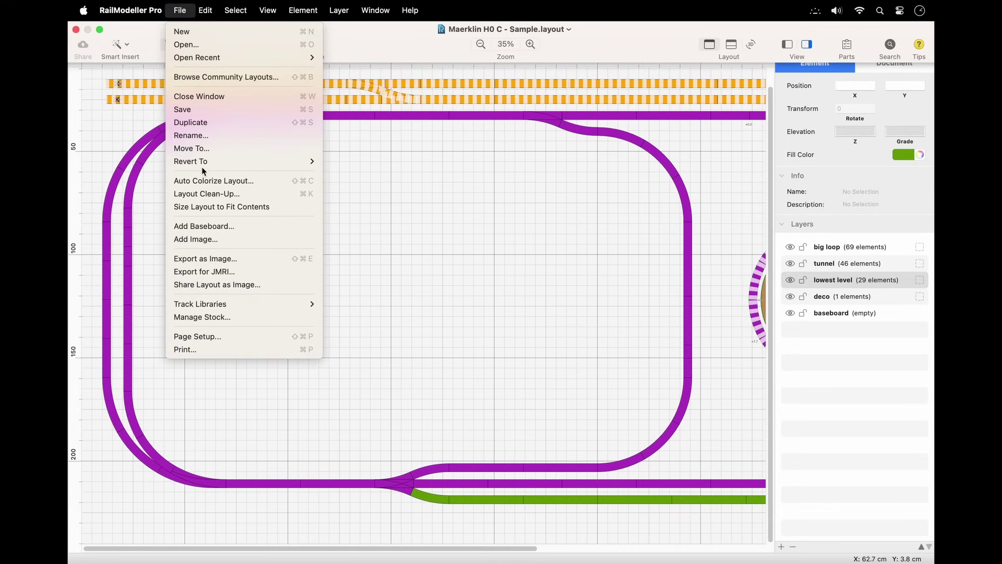
click(251, 226)
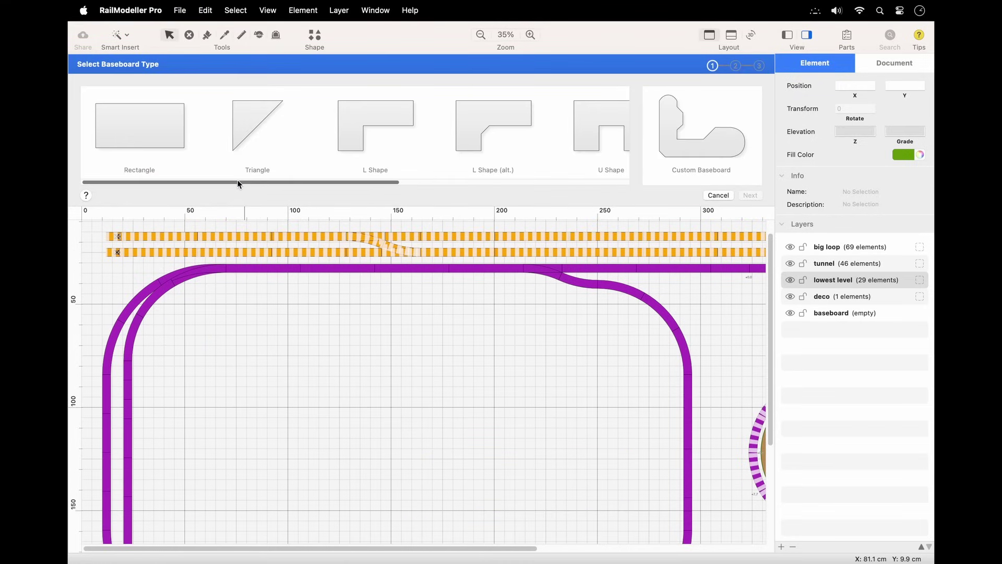
Choose the Inside Corner shape and enter sides A 490, C 400 and D 225 cm, keeping B at 140.
drag(237, 181, 485, 167)
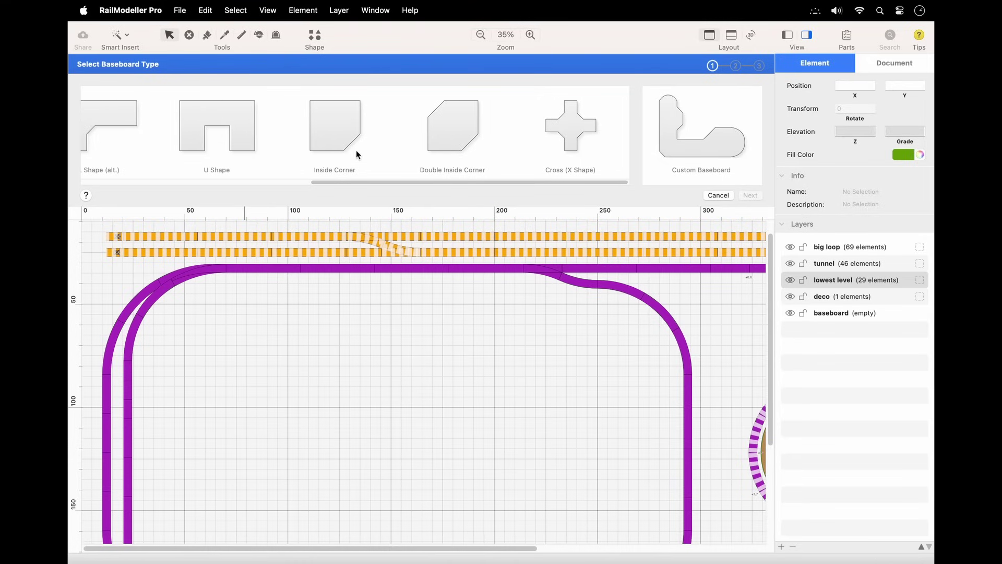
click(331, 134)
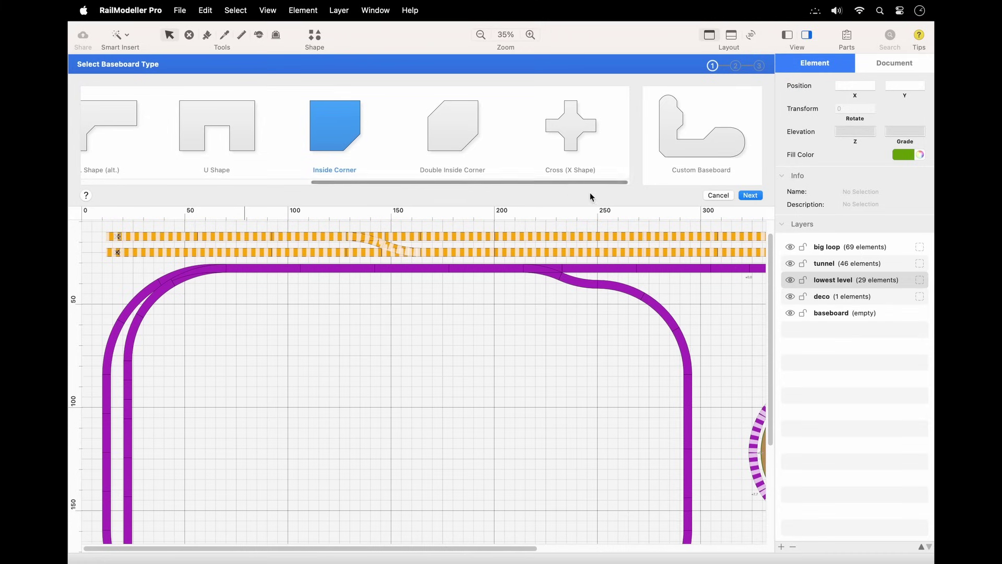
click(750, 196)
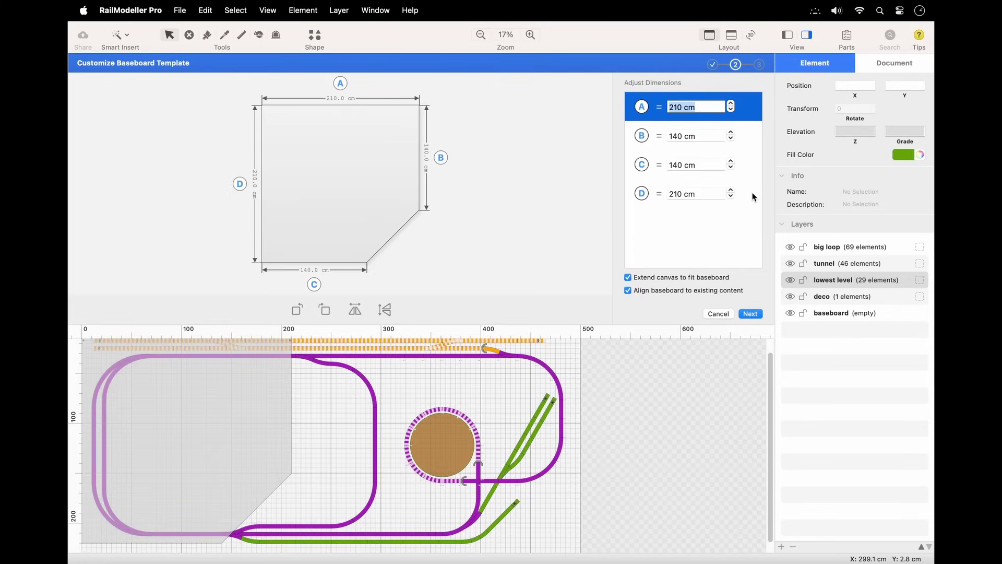
text(490)
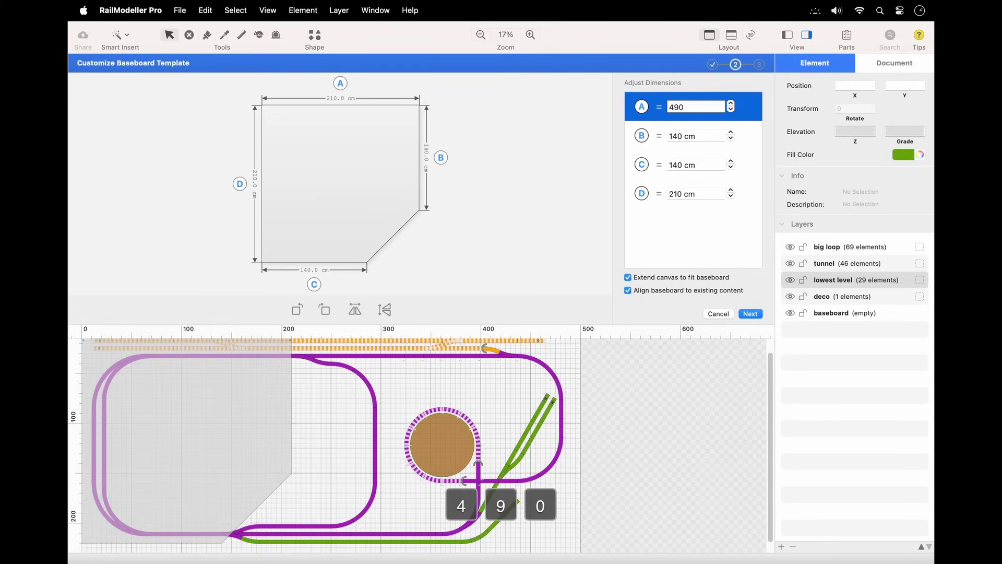
key(Tab)
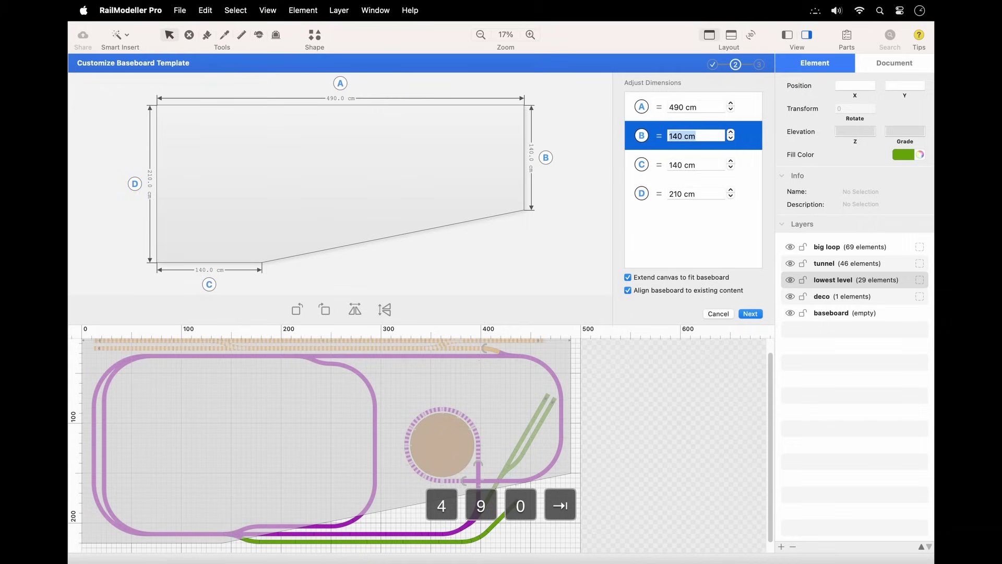
key(Tab)
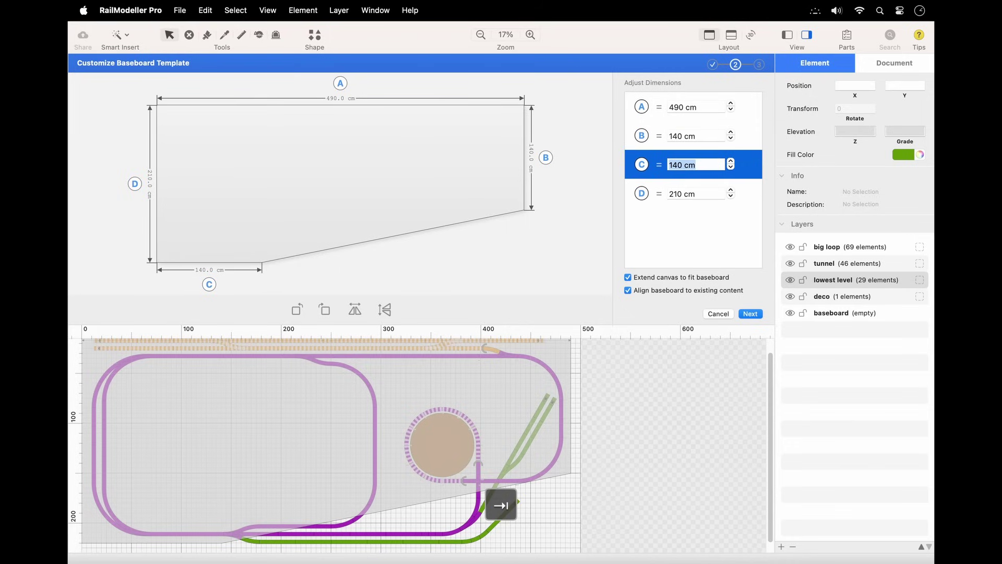
text(400)
key(Tab)
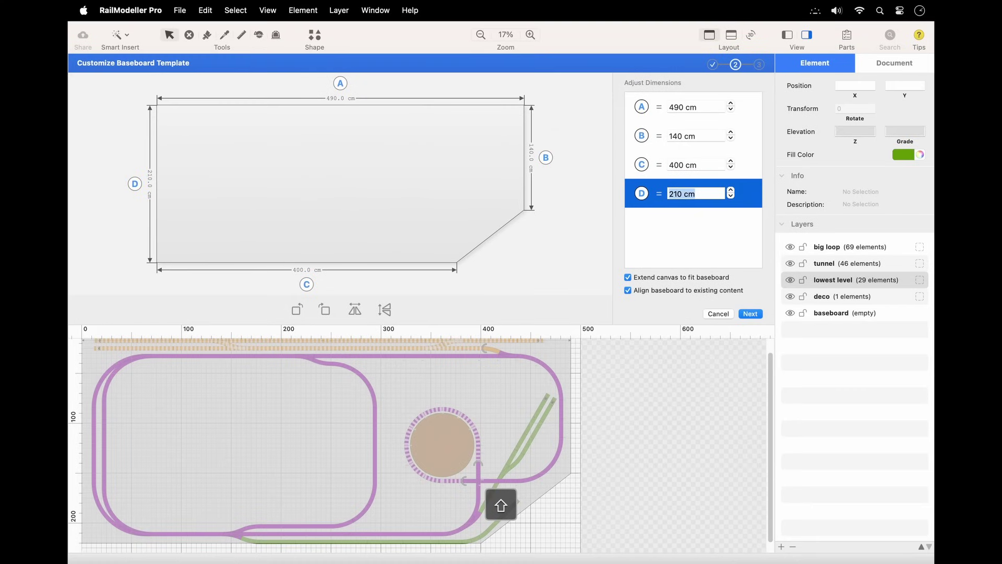
text(225)
key(Tab)
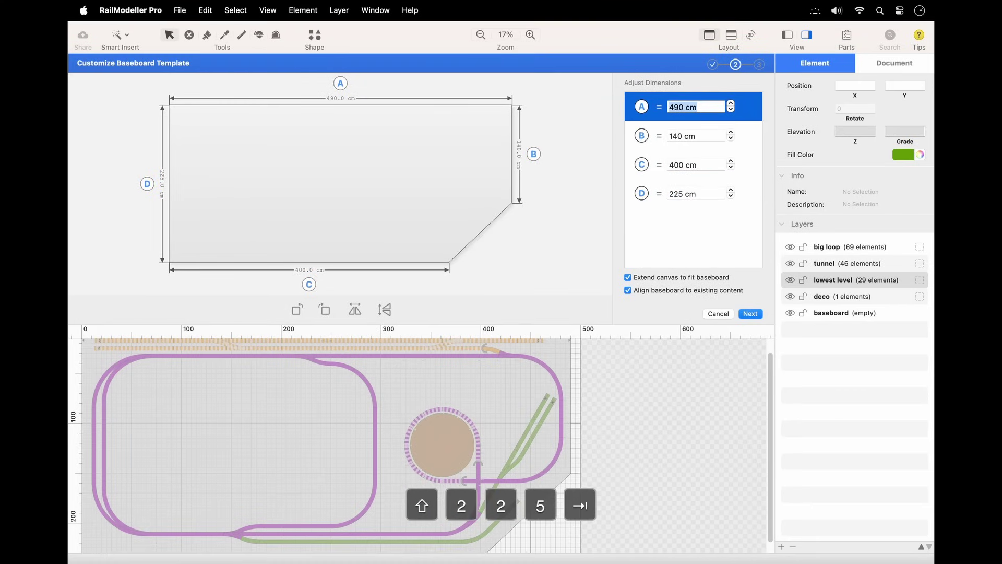
Give the inside-corner baseboard an Olive Green fill and insert it beneath the tracks.
click(746, 314)
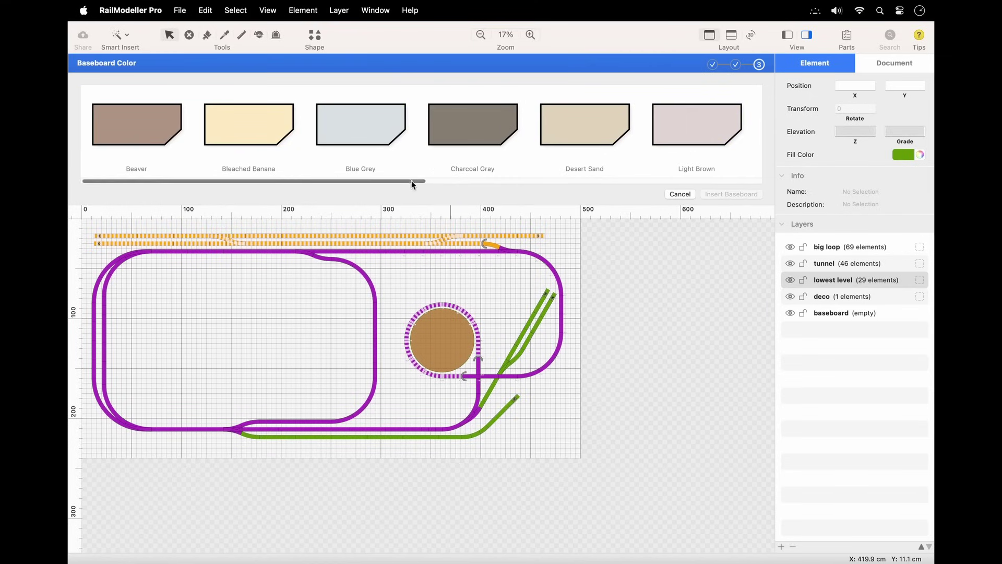
drag(413, 180, 712, 189)
click(664, 137)
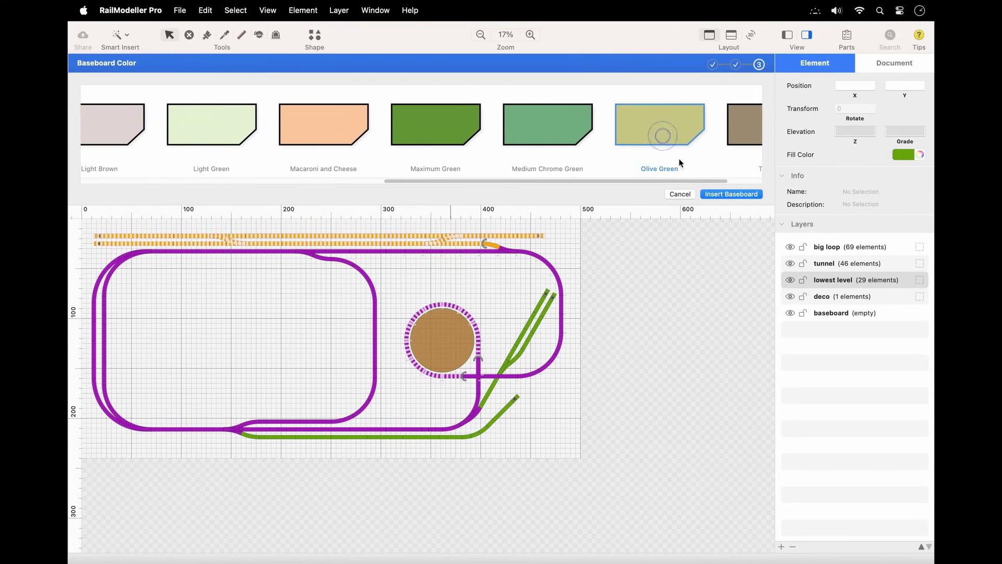
click(725, 194)
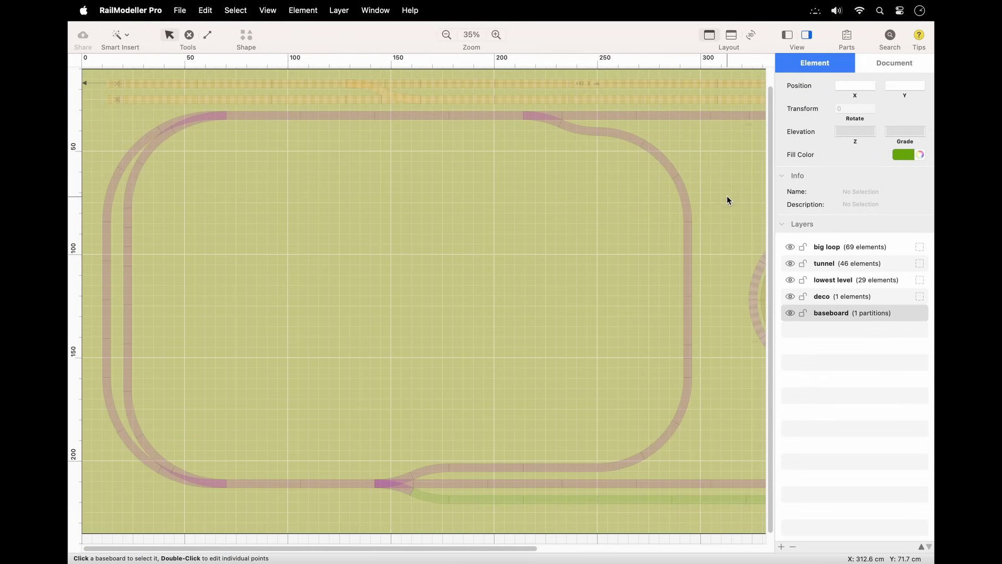
click(267, 11)
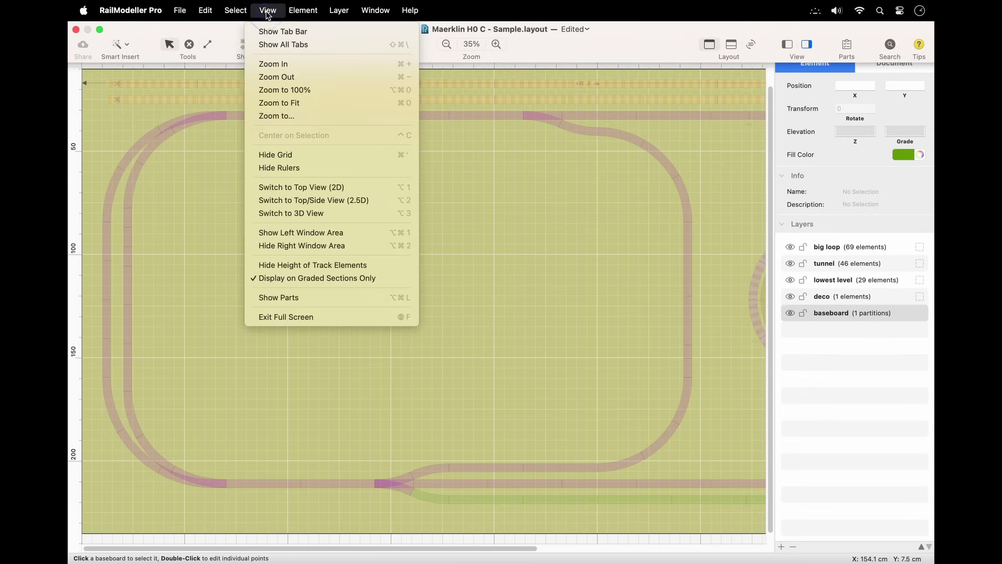
Move the baseboard to X 5 cm, Y 5 cm and make the big loop layer active.
click(284, 103)
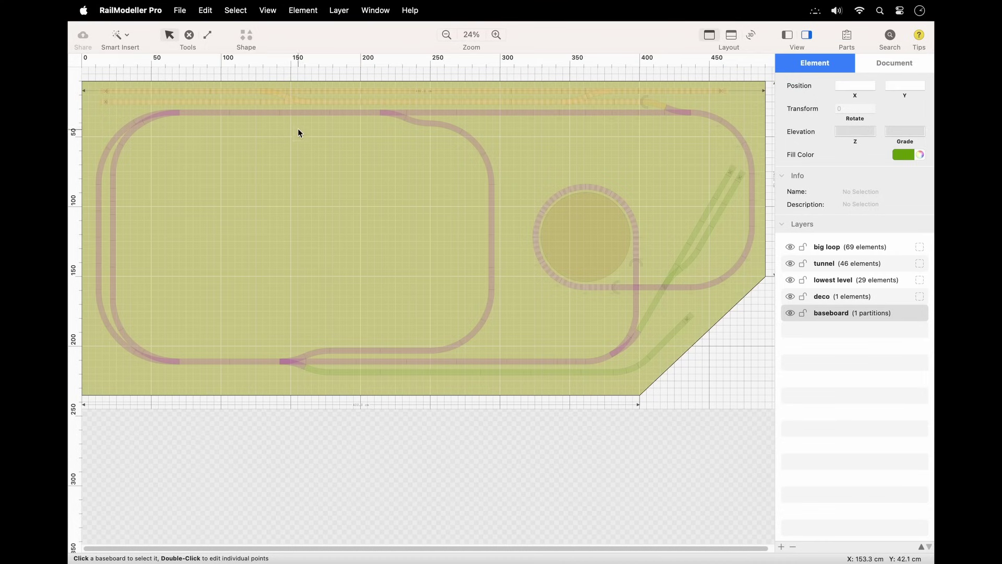
click(395, 220)
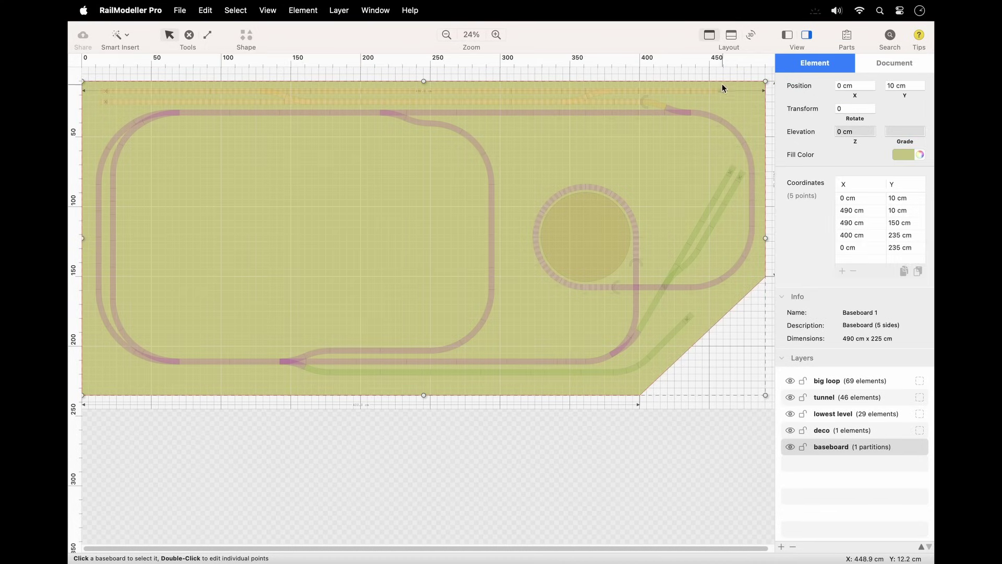
click(856, 86)
text(5)
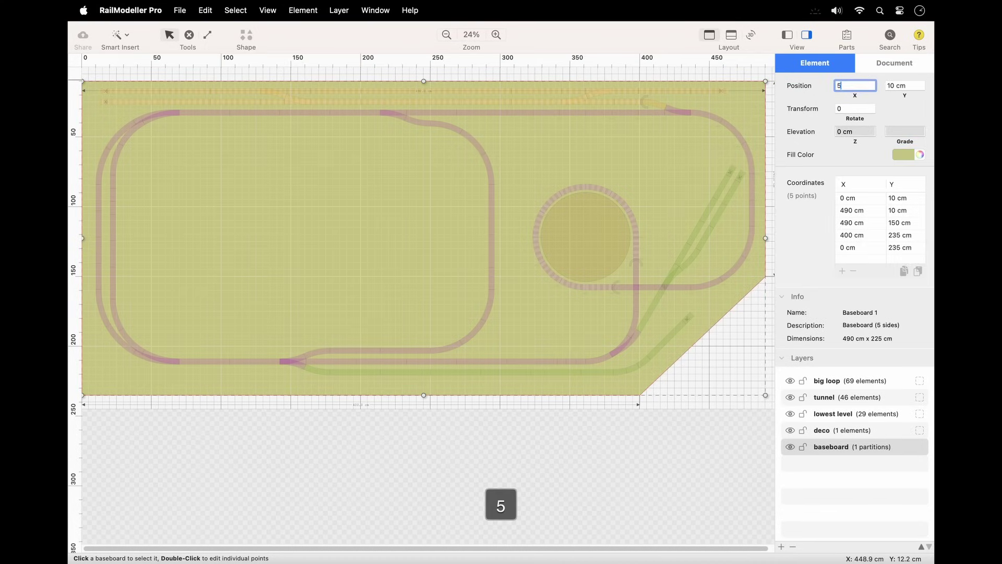
key(Tab)
text(5)
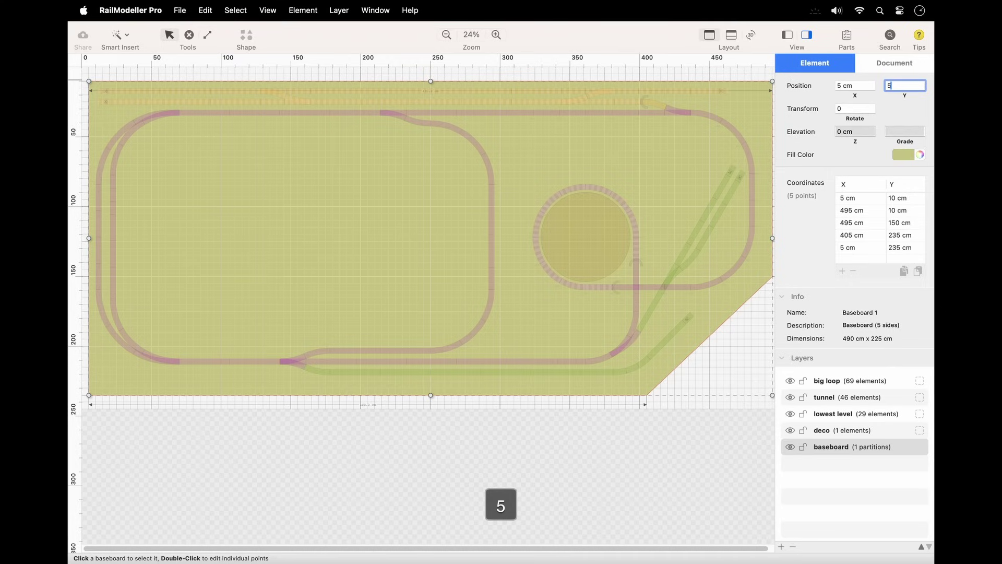
key(Tab)
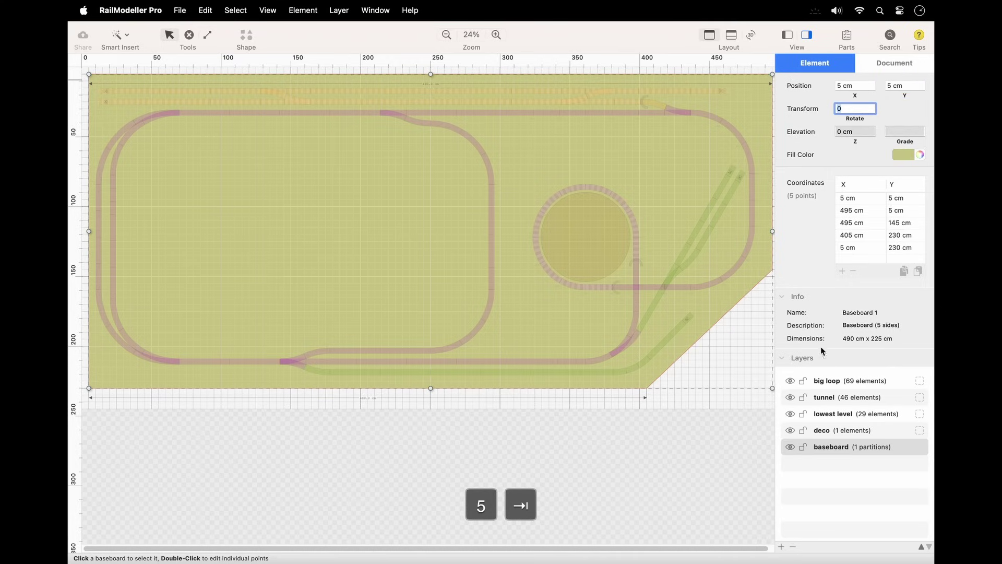
click(830, 380)
With the baseboard layer active, show the Märklin H0 C parts library and try placing crossing 24640.
click(904, 282)
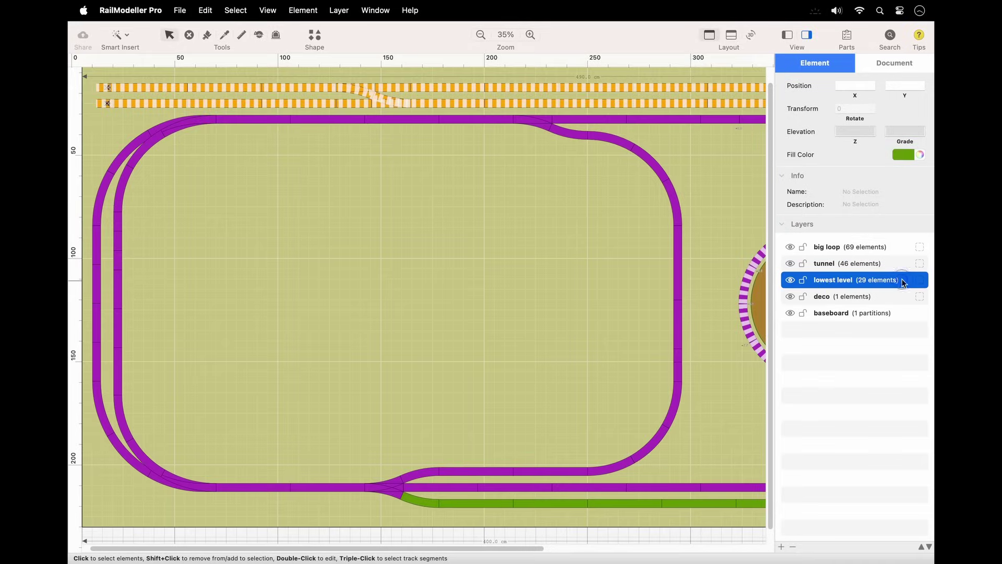
click(899, 312)
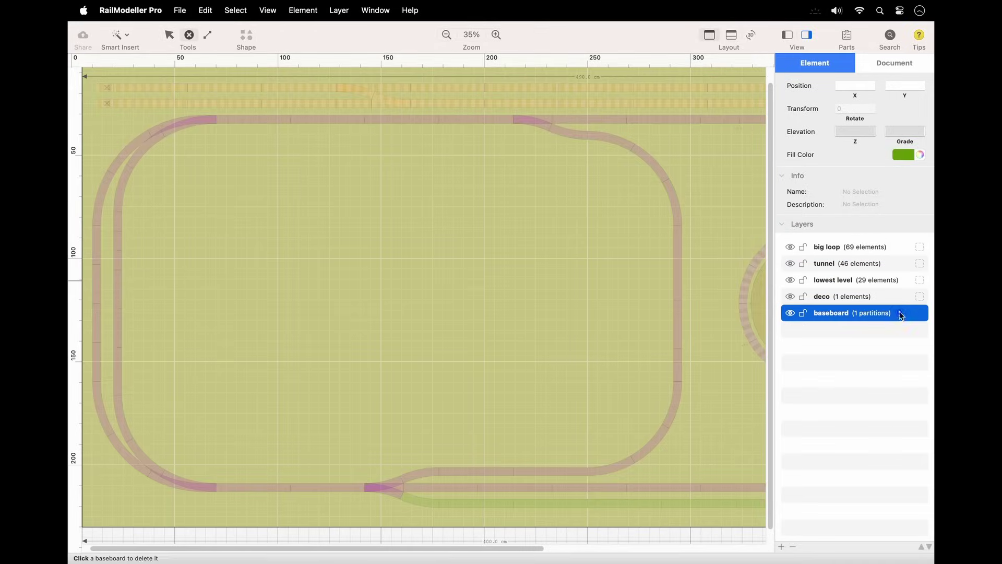
click(788, 35)
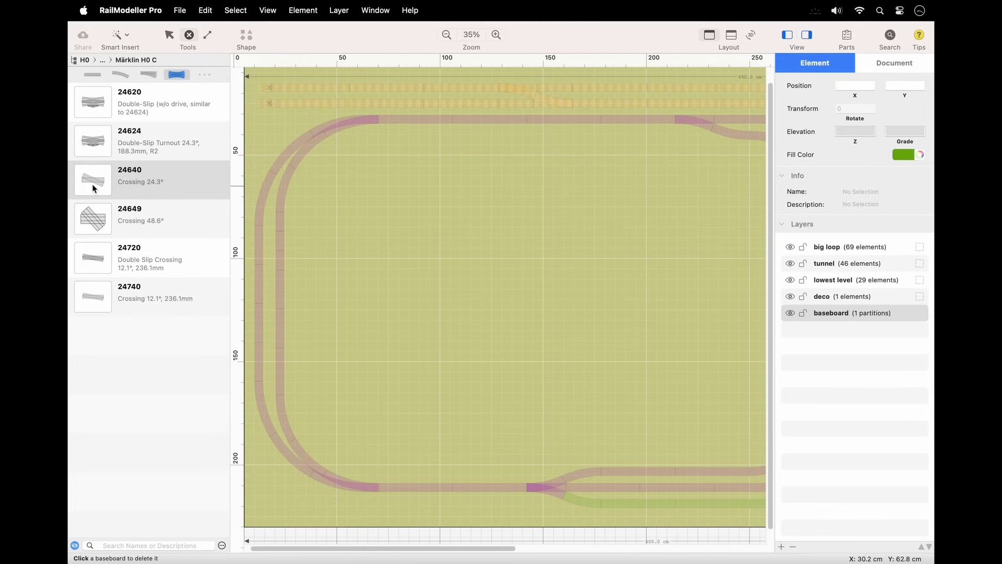
drag(92, 181, 378, 280)
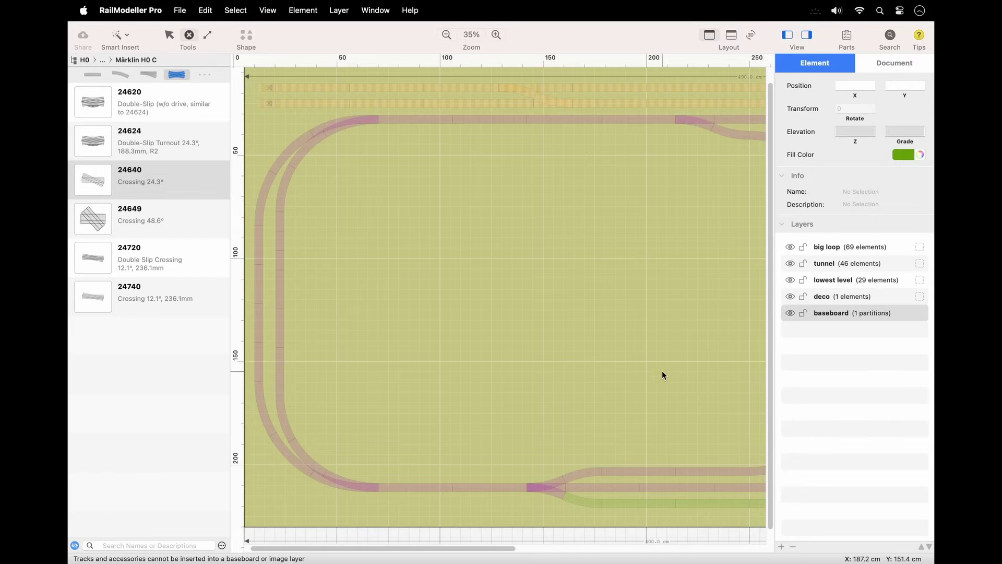
On the baseboard layer, try the Select and Edit-borders tools, then hide the parts library and zoom out.
click(895, 314)
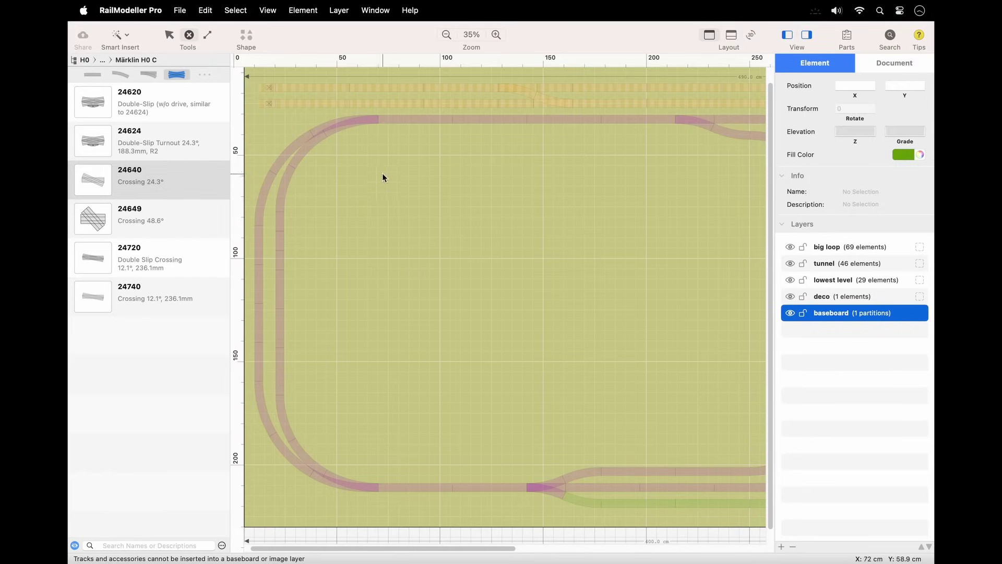
click(180, 77)
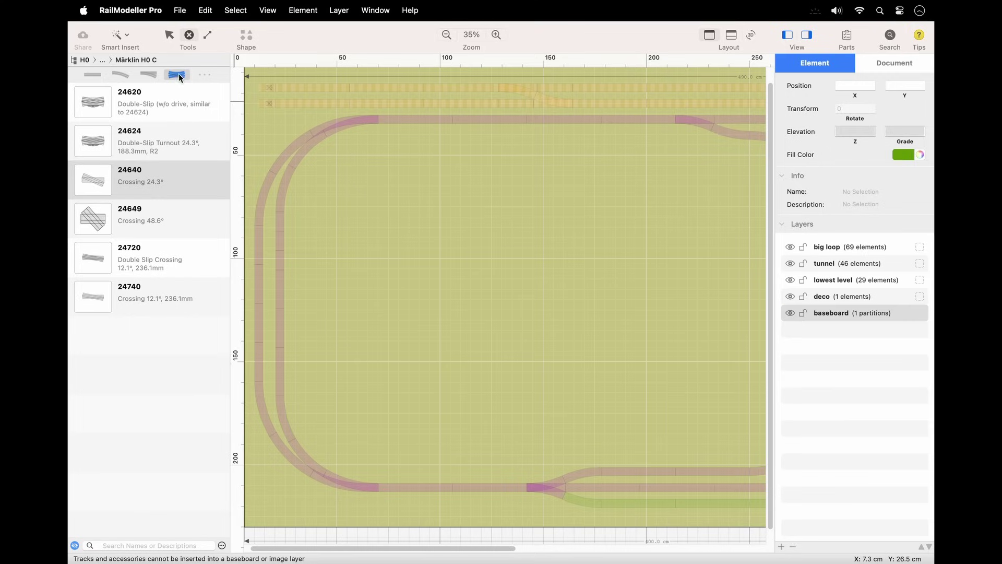
click(168, 39)
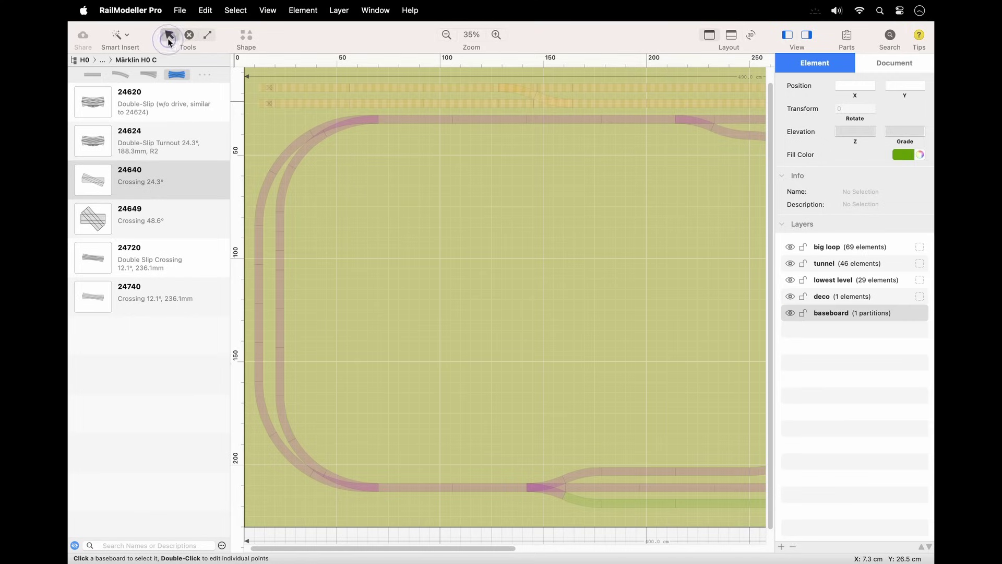
click(208, 35)
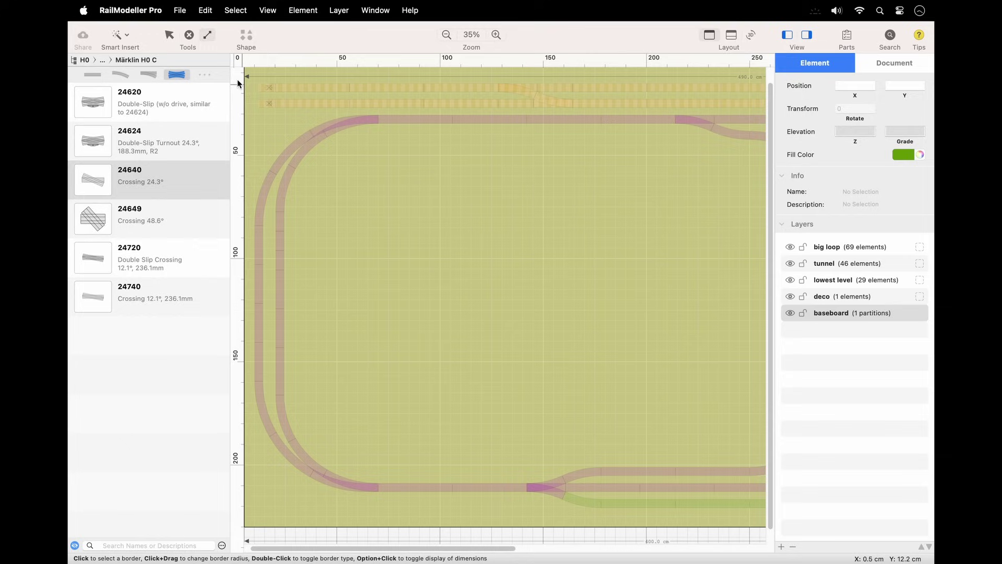
key(Escape)
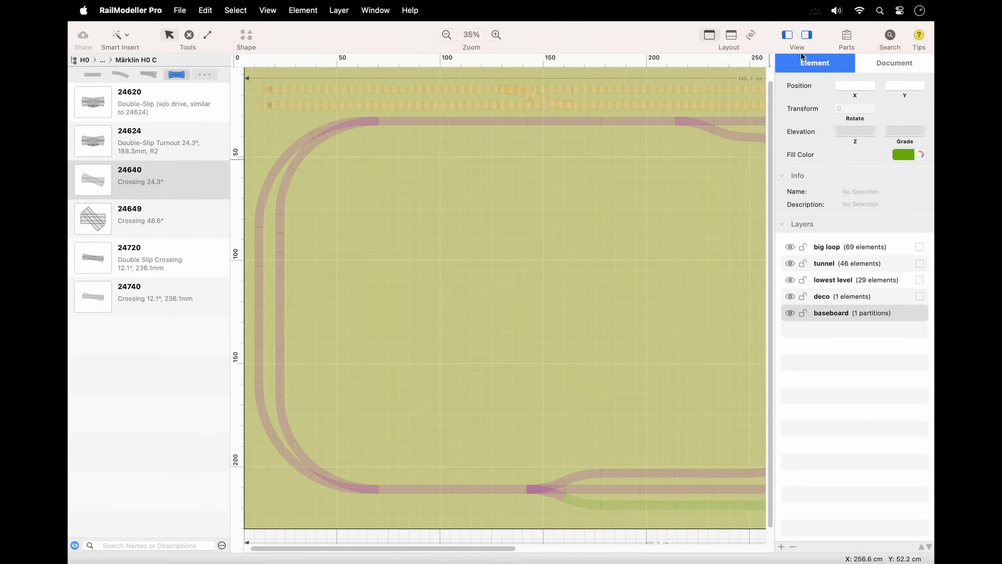
click(787, 34)
click(447, 35)
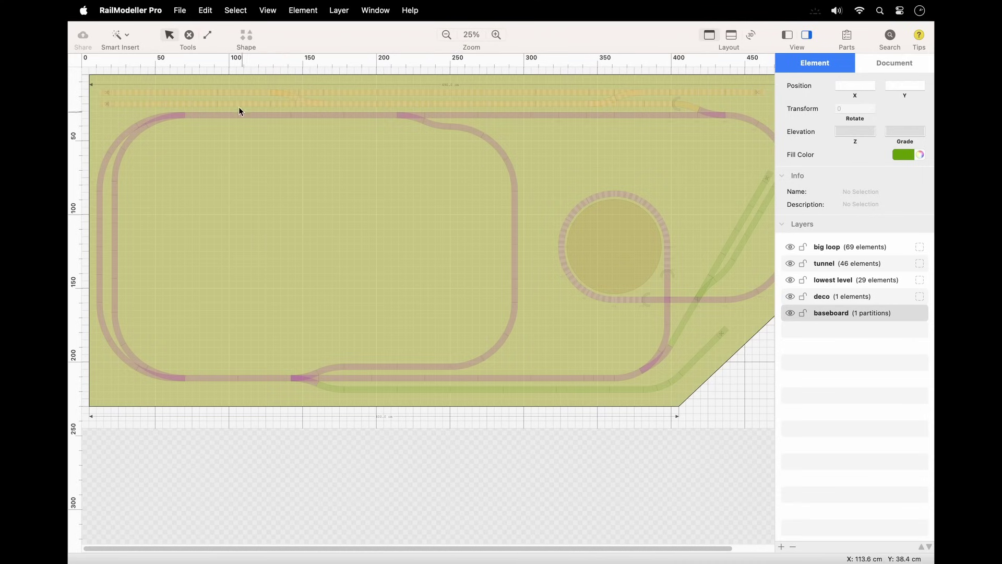
Select the baseboard and, after trying dark and bright yellow, fill it grey.
click(169, 35)
click(205, 136)
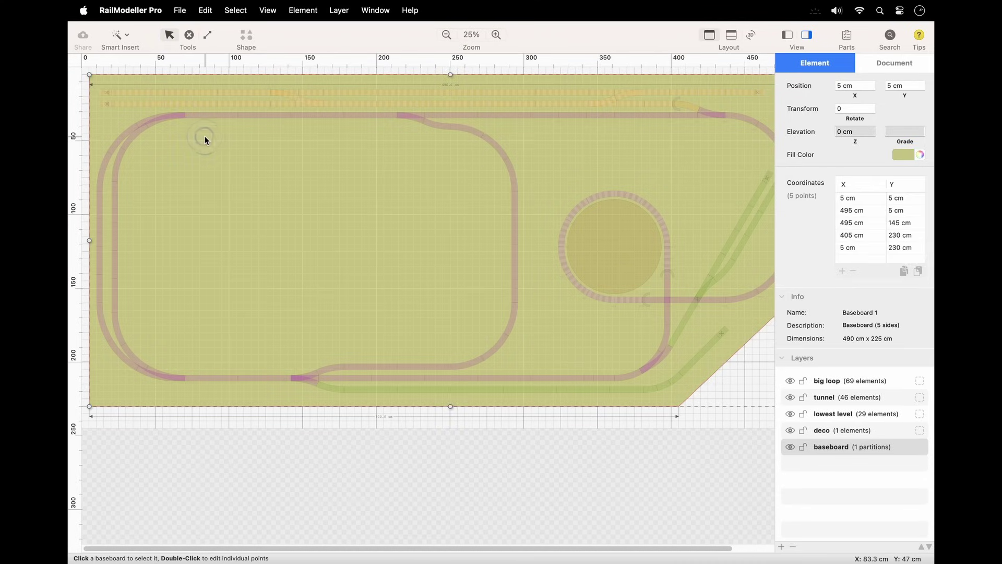
click(909, 156)
click(855, 222)
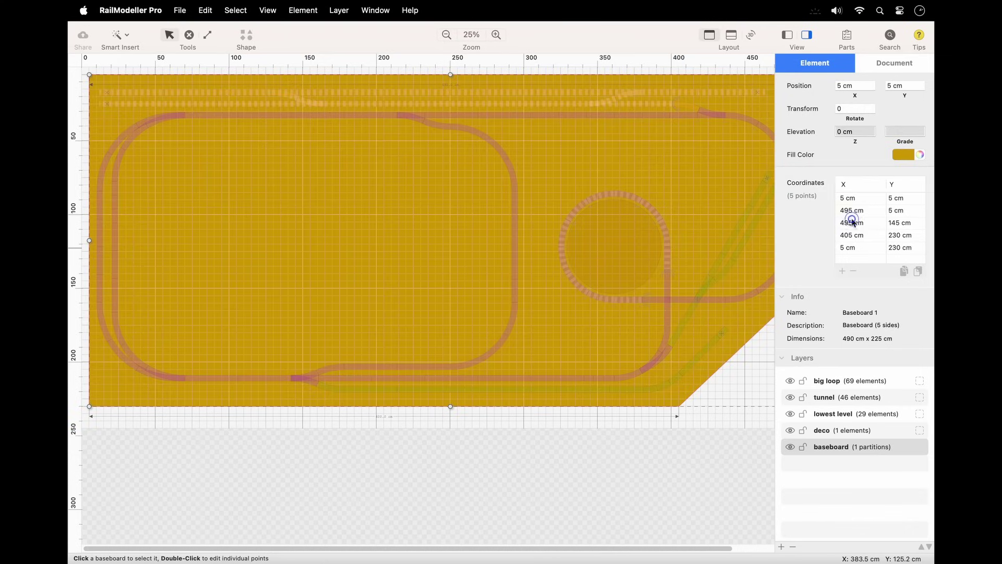
click(911, 156)
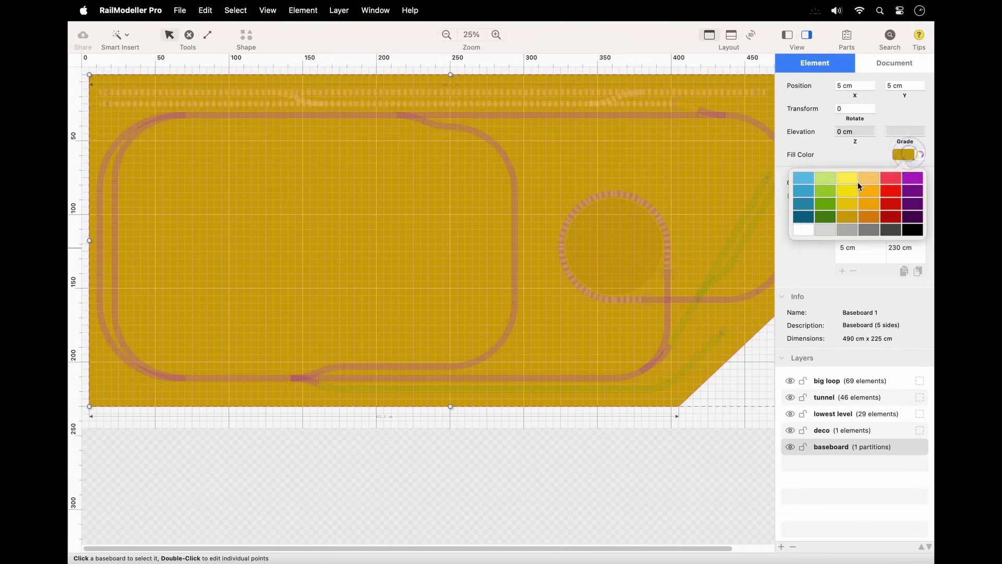
click(848, 179)
click(910, 157)
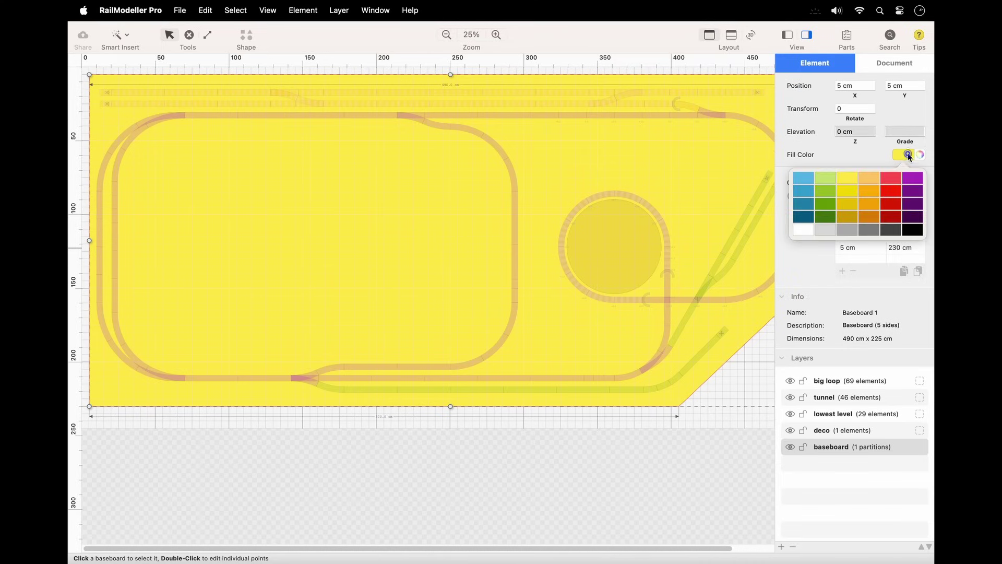
click(869, 230)
key(super+z)
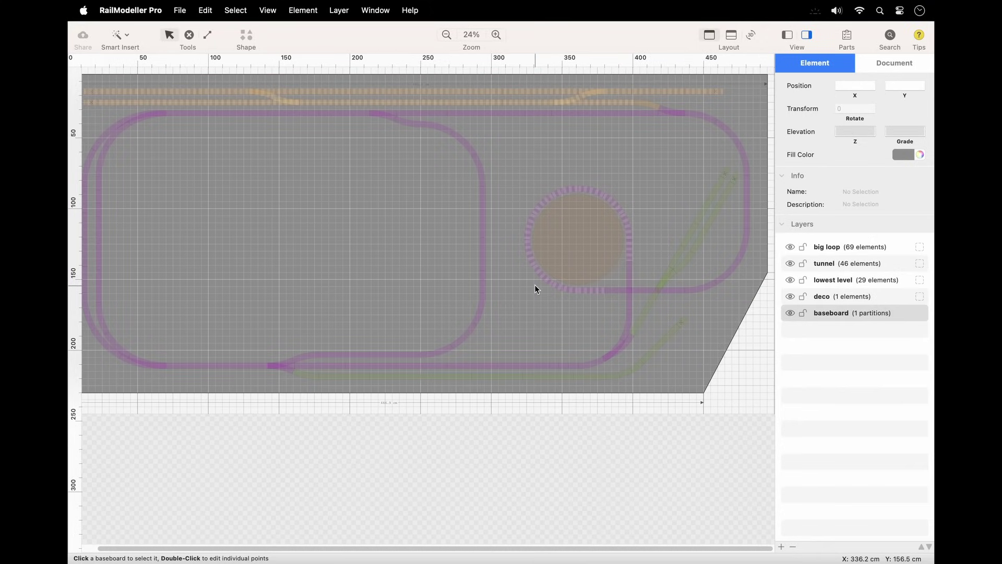
Duplicate the baseboard, shift the copy down-right and fill it red.
right_click(535, 286)
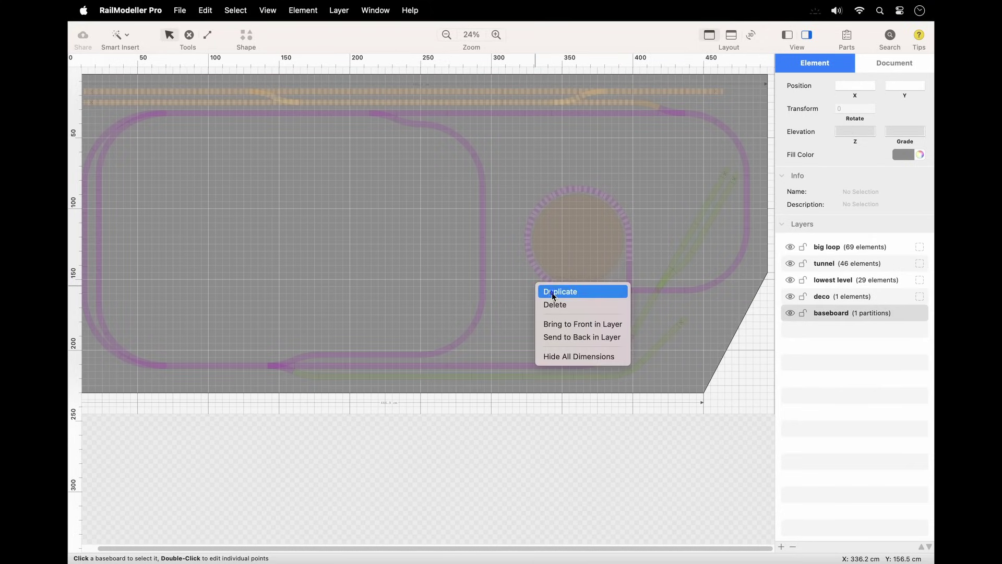
click(554, 292)
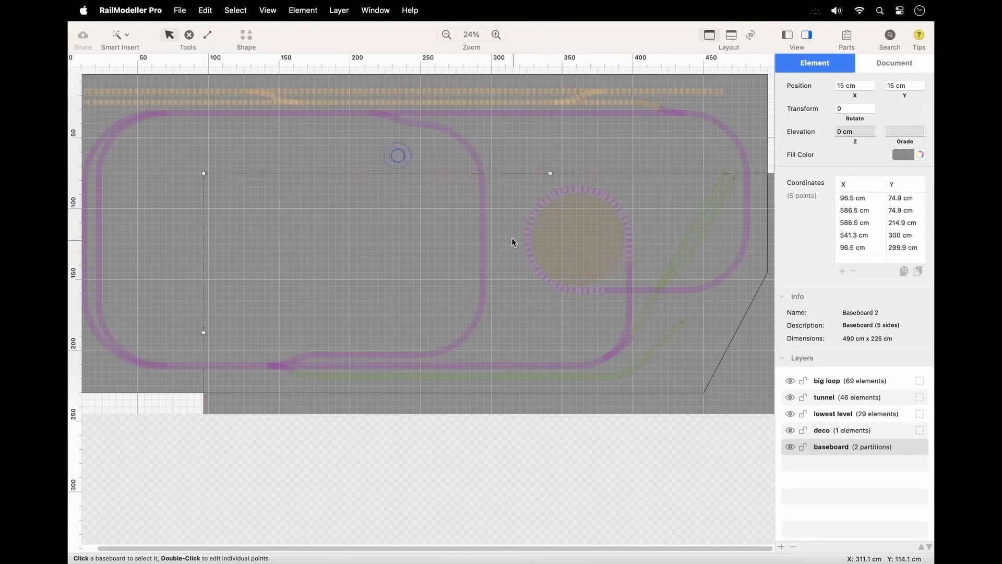
drag(511, 239, 516, 260)
click(904, 155)
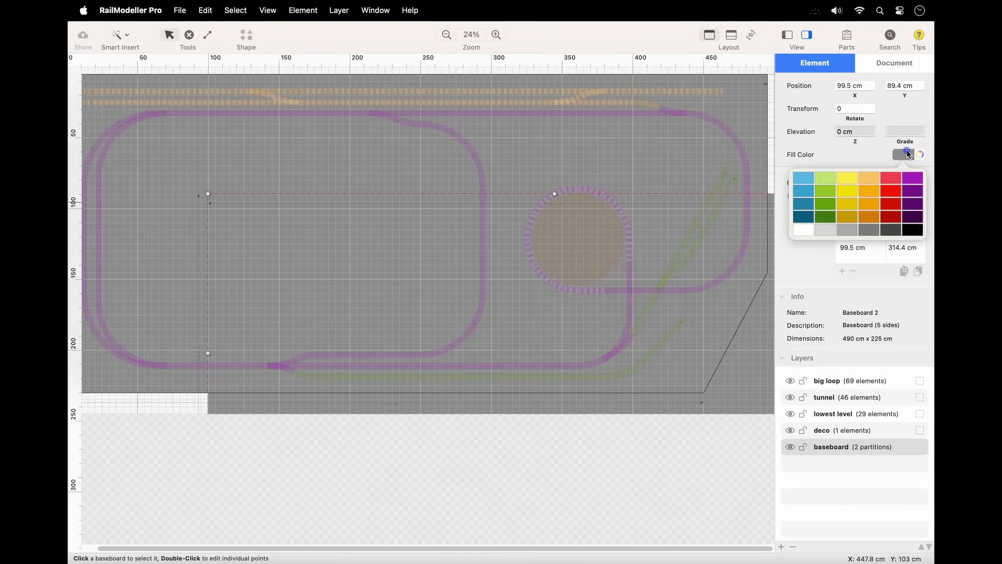
click(891, 178)
Send the red copy behind the grey baseboard, change its stacking again, then delete it.
right_click(291, 221)
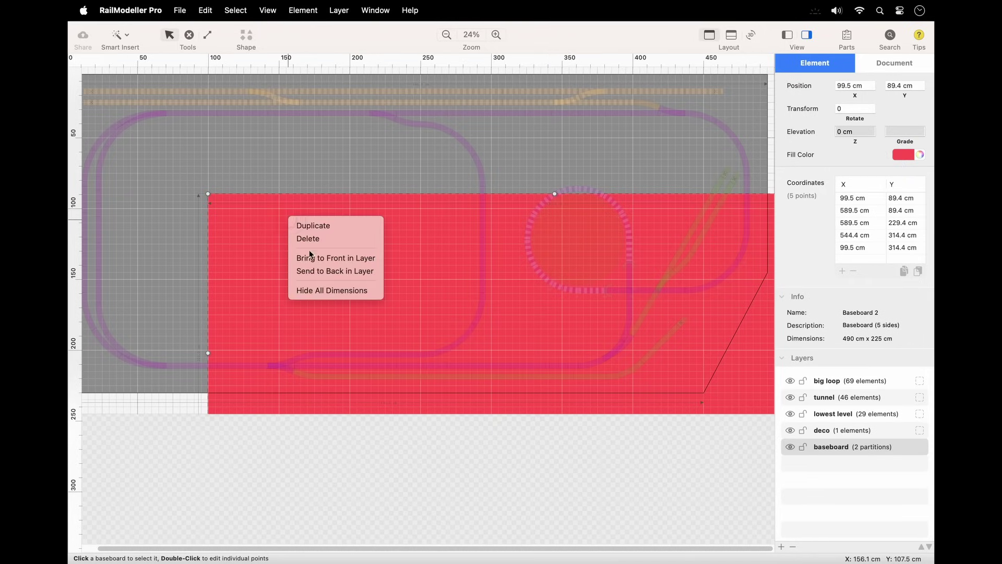
click(314, 271)
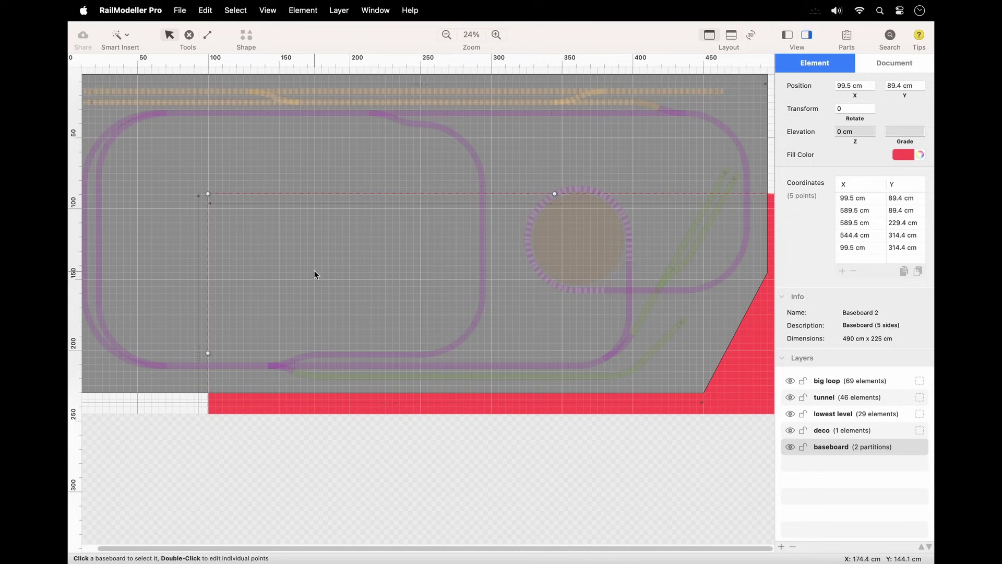
right_click(315, 274)
click(326, 322)
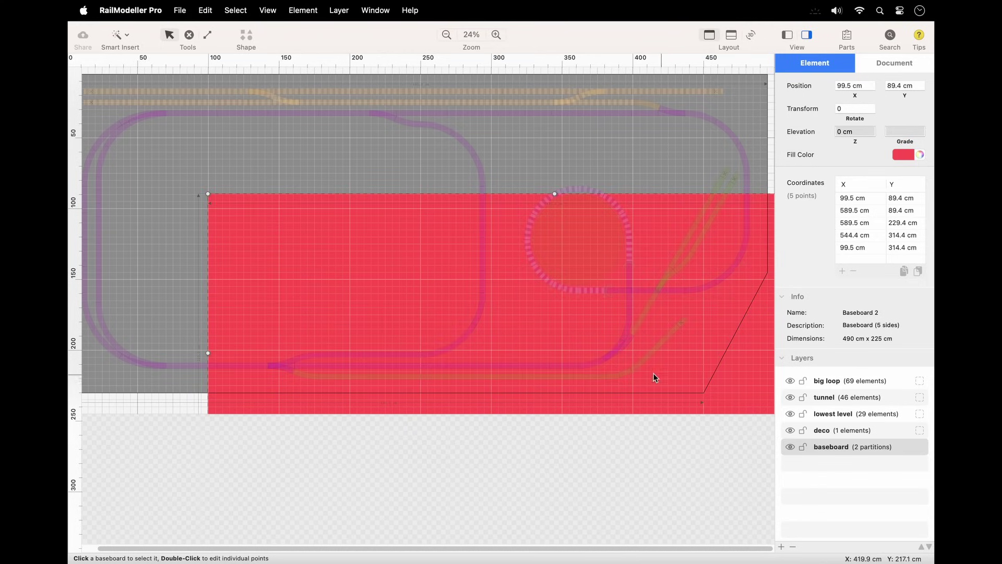
right_click(747, 385)
click(760, 405)
Drag the baseboard's lower diagonal corner point from 405 cm to about 450 cm.
super+scroll(761, 405, up, 5)
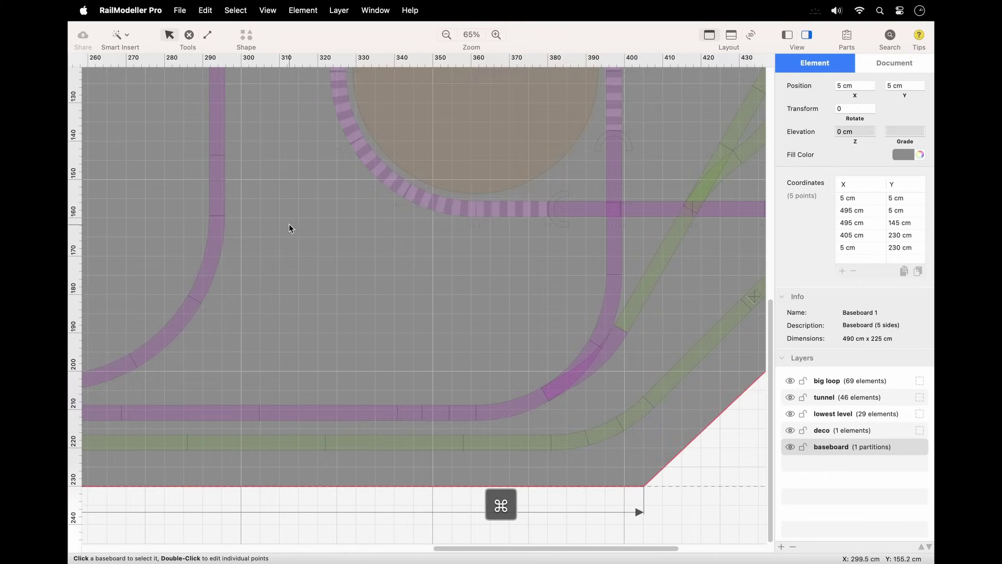
scroll(557, 352, right, 5)
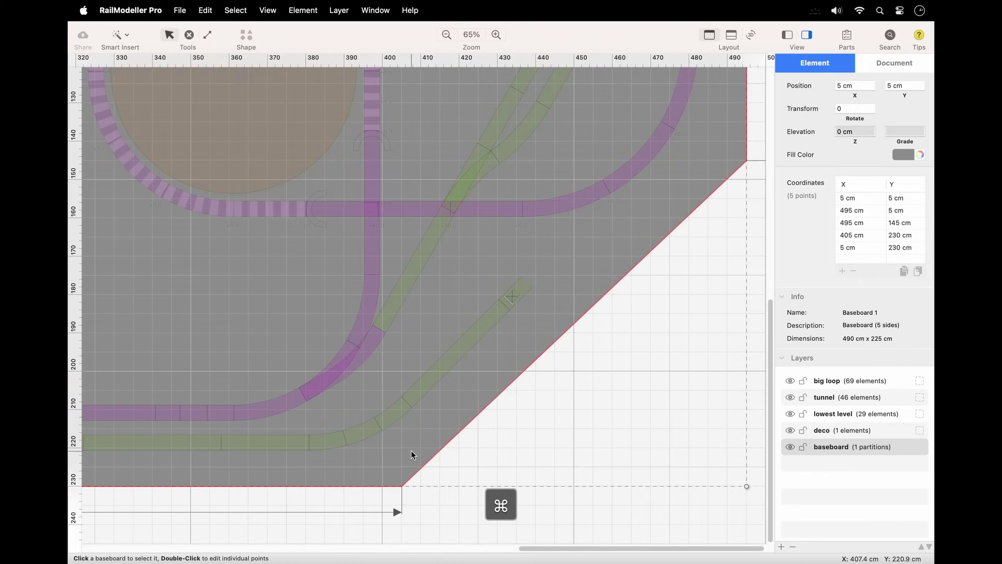
double_click(412, 449)
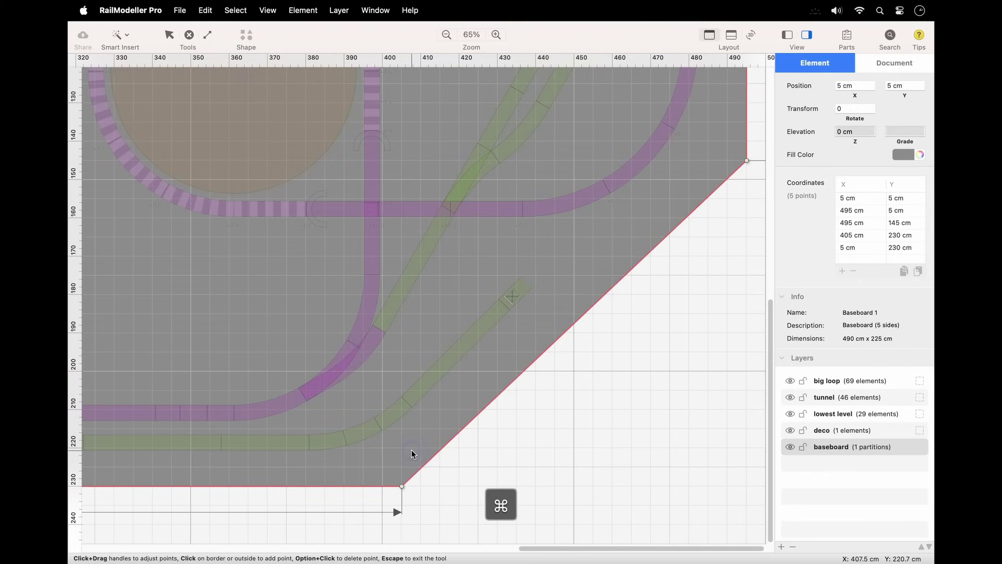
drag(402, 486, 573, 488)
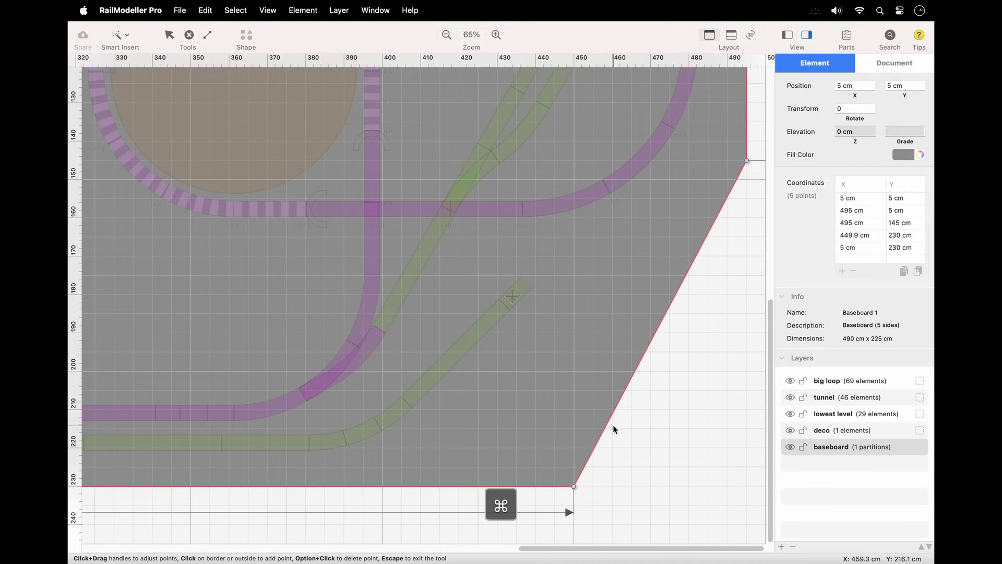
Add four test points on the slanted border and drag each to a new position.
click(636, 372)
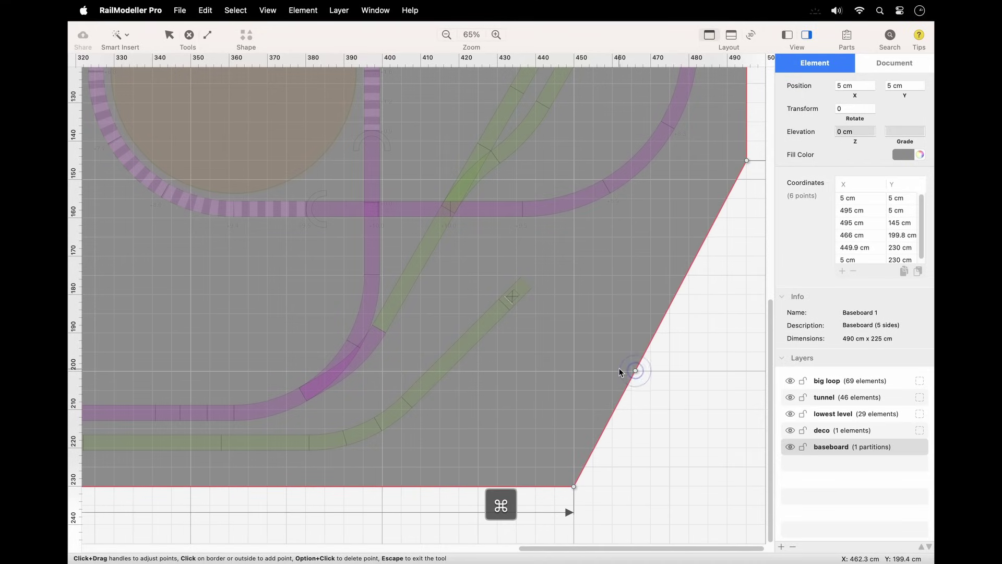
drag(634, 371, 574, 371)
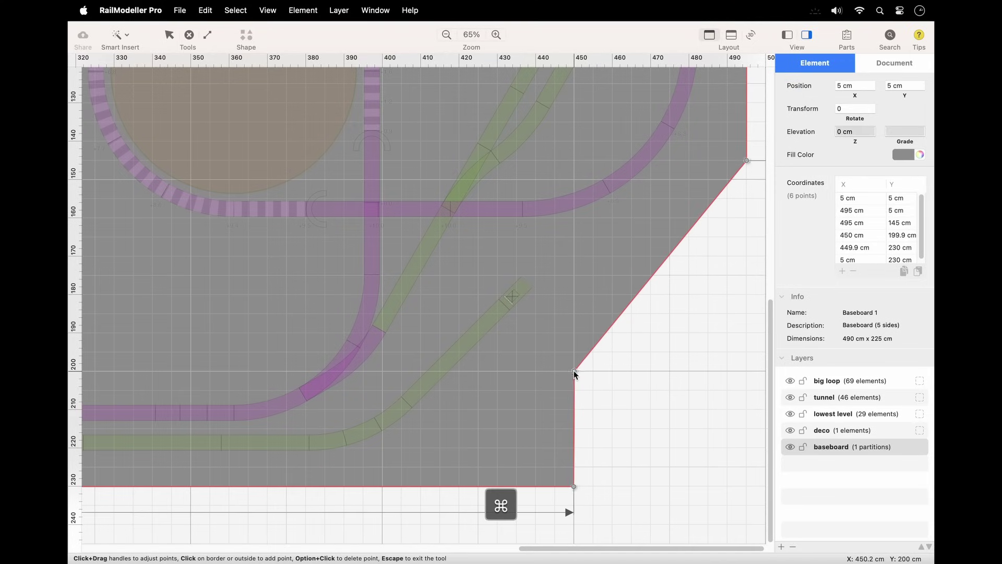
click(652, 275)
drag(652, 275, 625, 240)
click(632, 325)
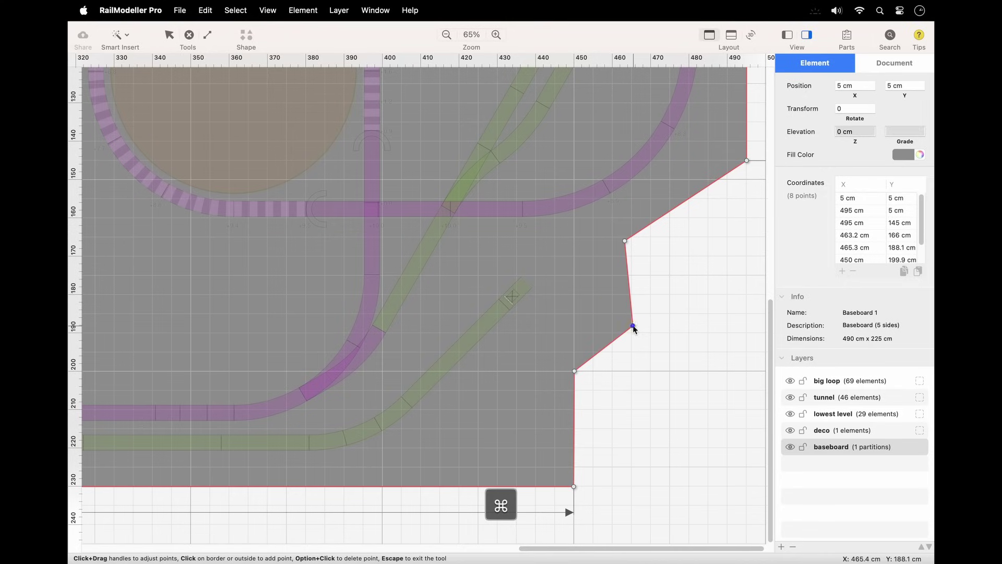
drag(633, 326, 563, 306)
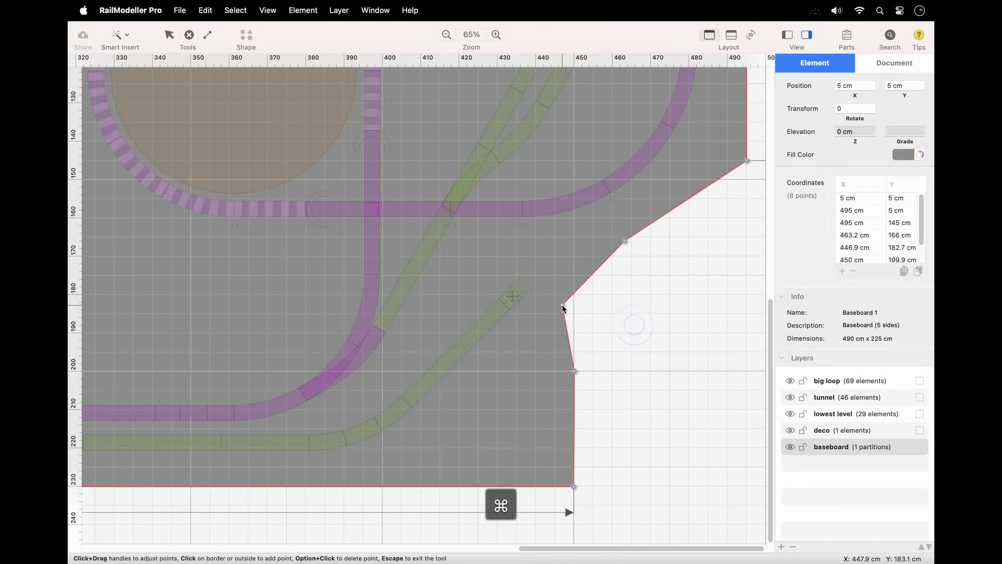
click(635, 423)
drag(635, 423, 542, 424)
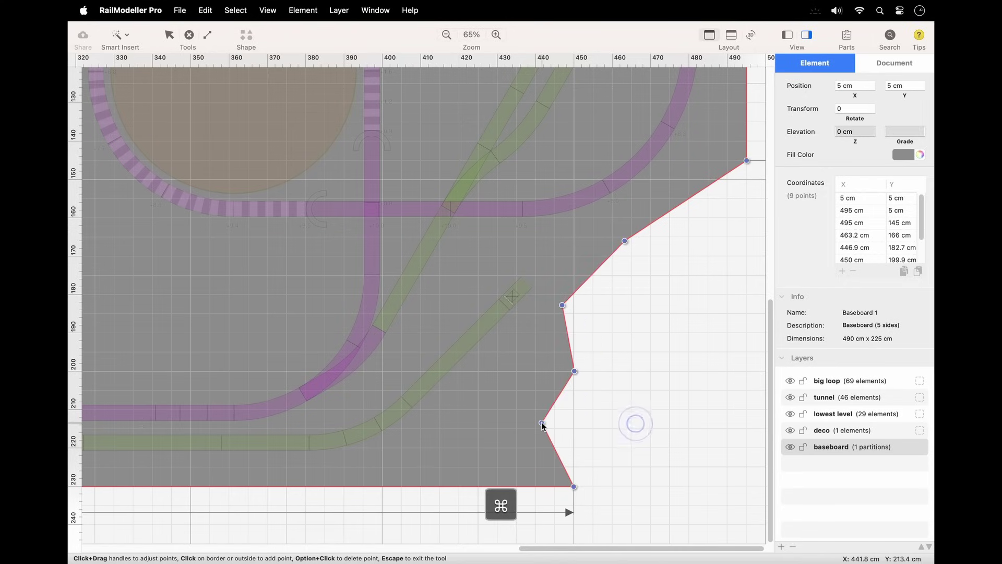
Delete the four added points, leaving the outline with five corners.
alt+click(542, 423)
alt+click(562, 305)
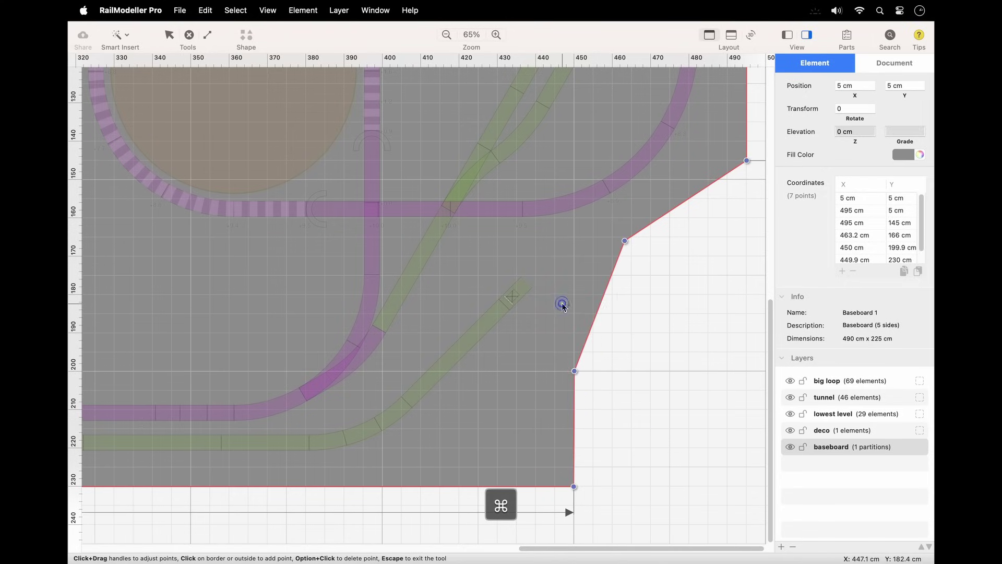
alt+click(625, 241)
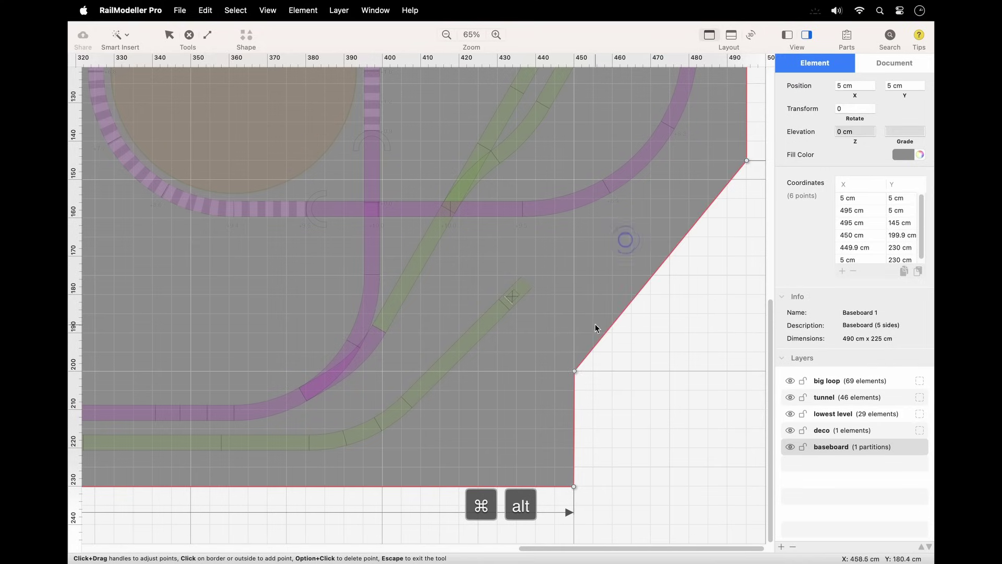
alt+click(575, 371)
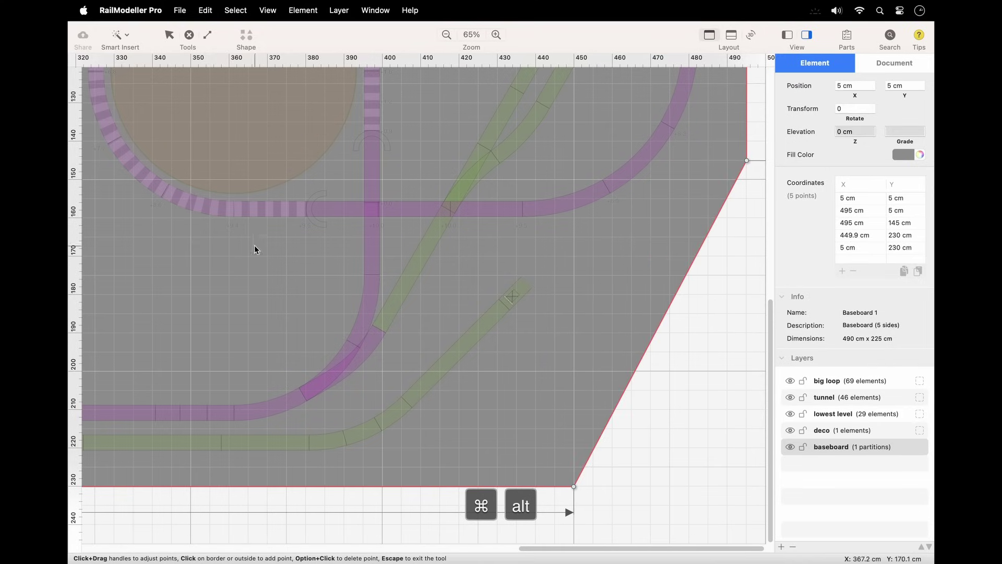
Leave point editing and switch to the Border tool for the baseboard.
click(201, 35)
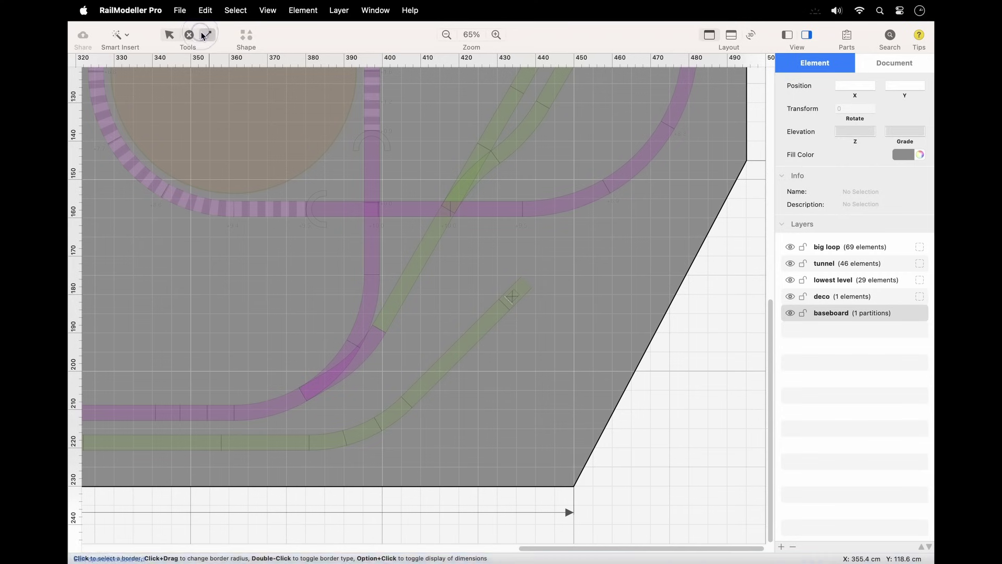
click(207, 35)
scroll(291, 157, right, 3)
scroll(291, 157, up, 3)
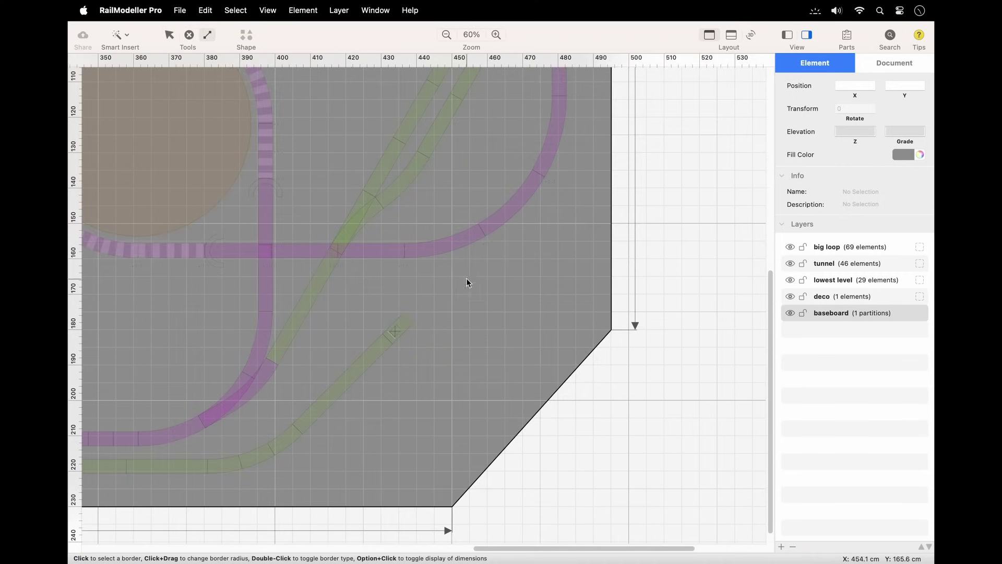
Select the baseboard's diagonal border, shown as a straight 67.3 cm edge, and bring up its Border Type choices.
click(610, 289)
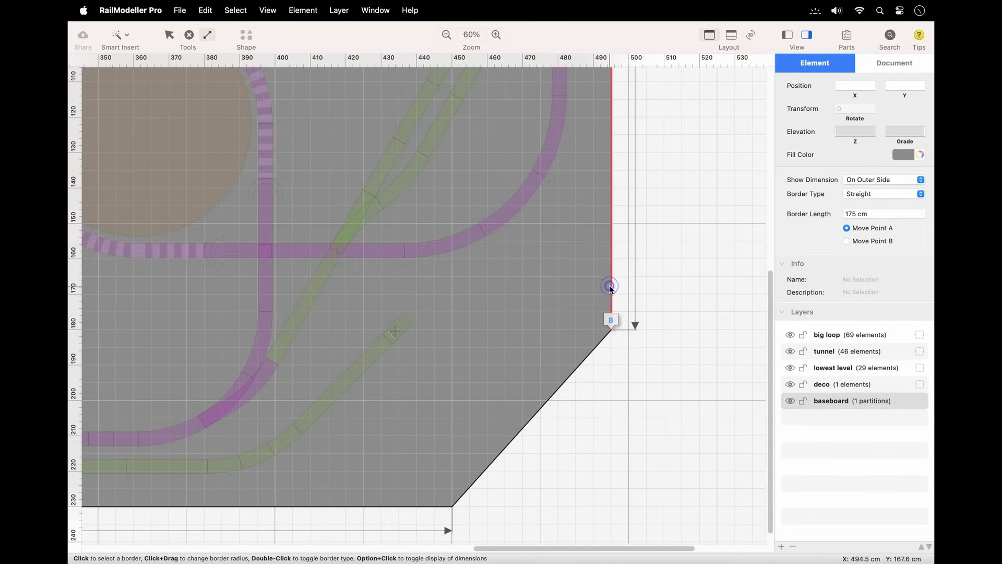
click(583, 364)
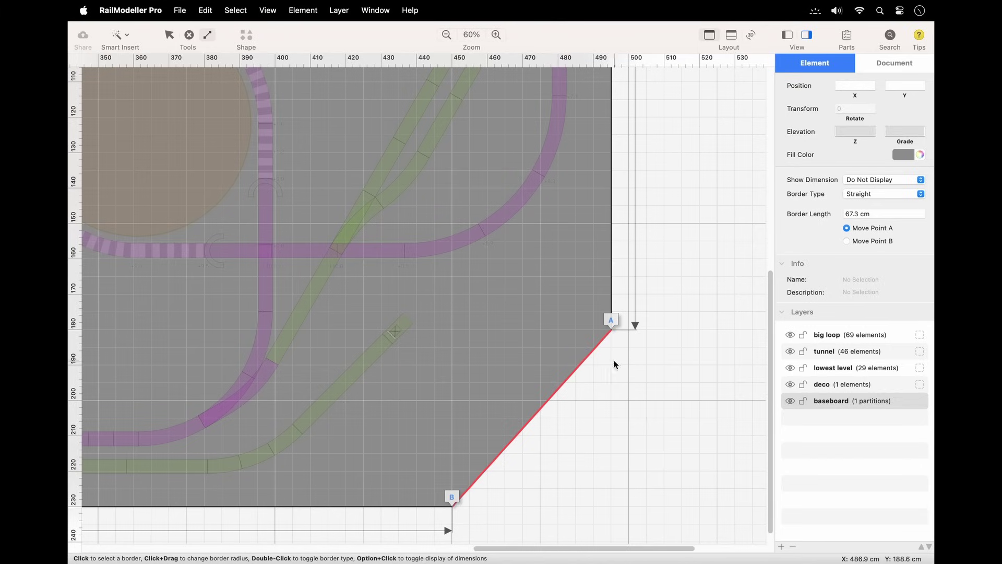
click(883, 193)
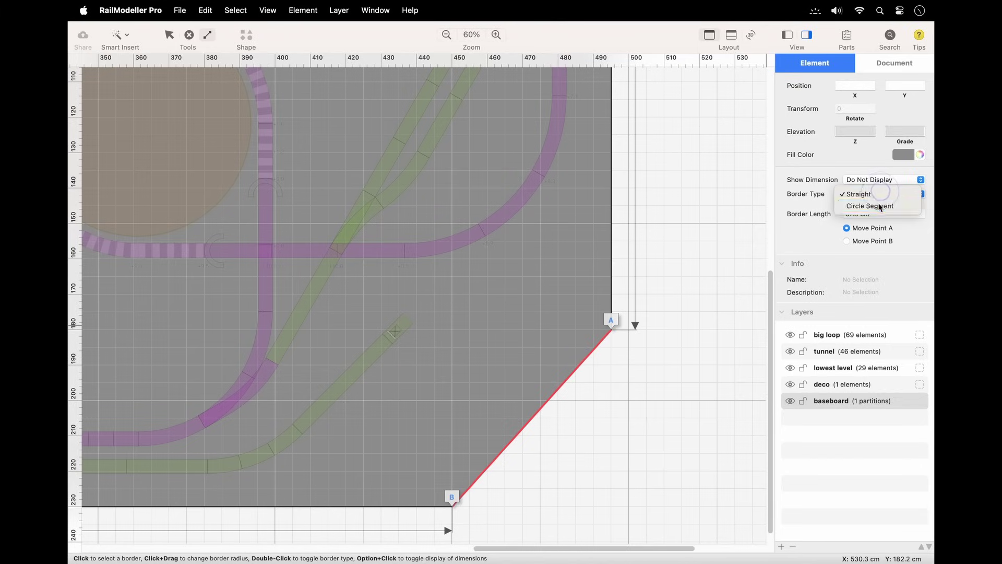
click(879, 206)
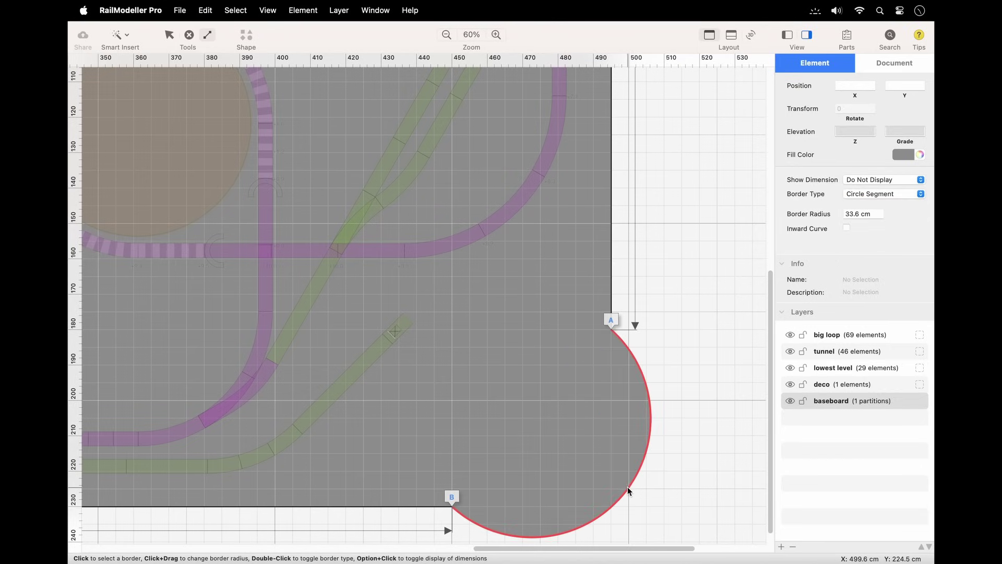
drag(629, 491, 564, 461)
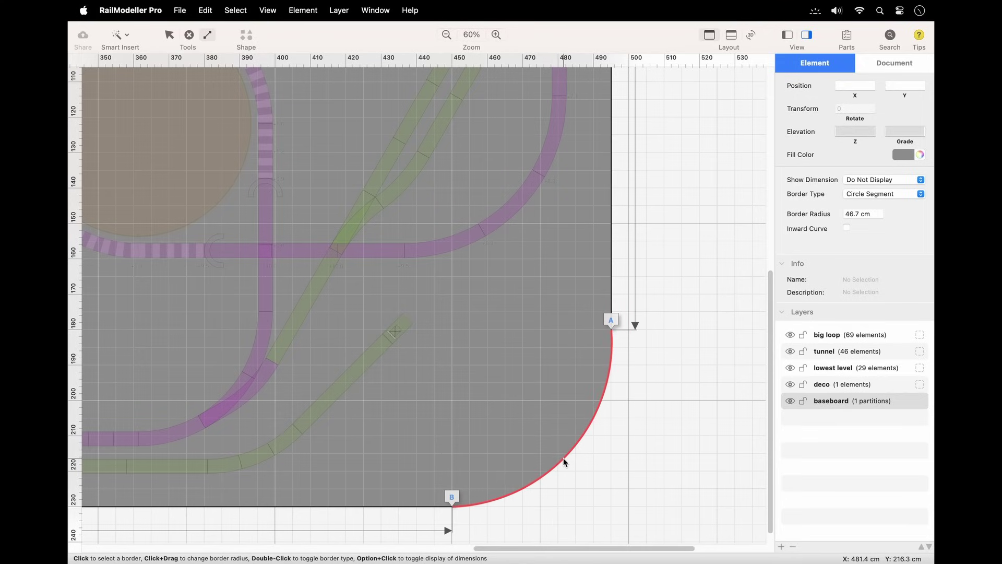
alt+click(612, 274)
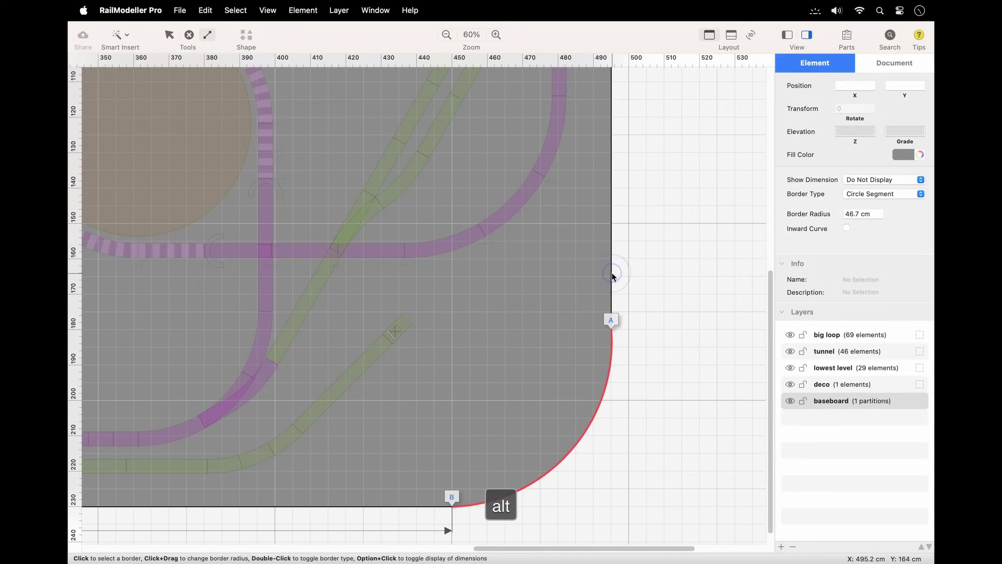
alt+click(612, 276)
alt+click(612, 277)
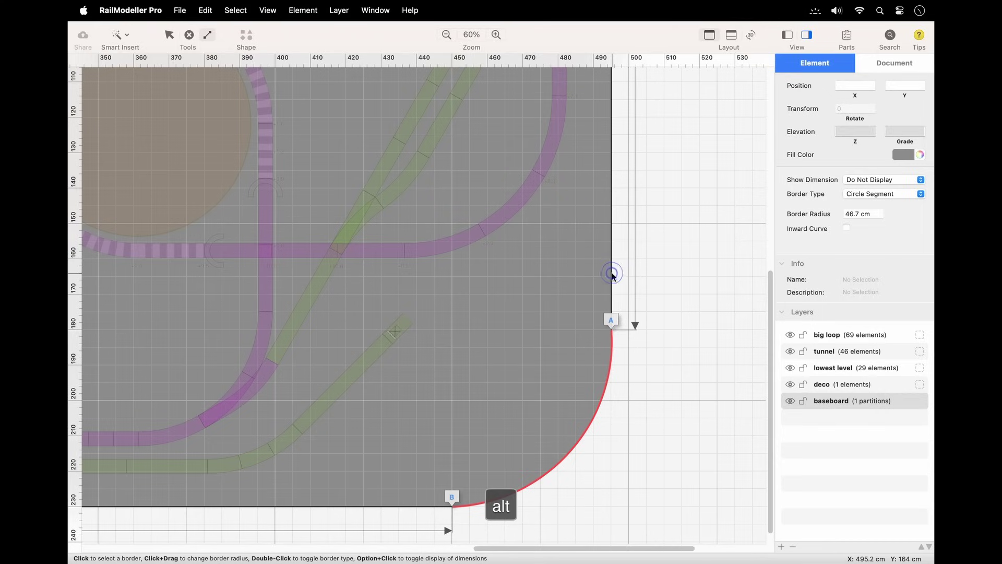
click(640, 361)
click(612, 355)
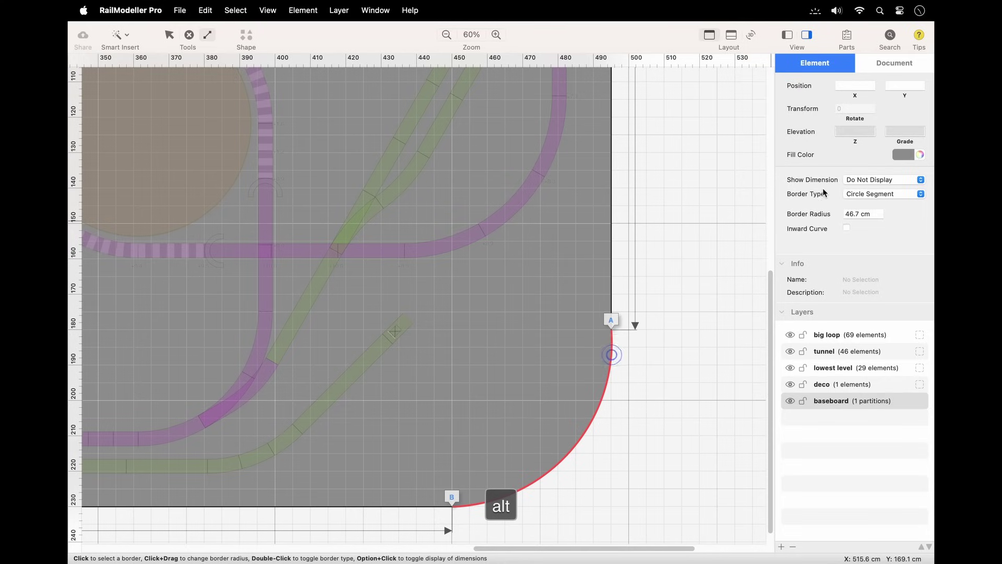
click(852, 195)
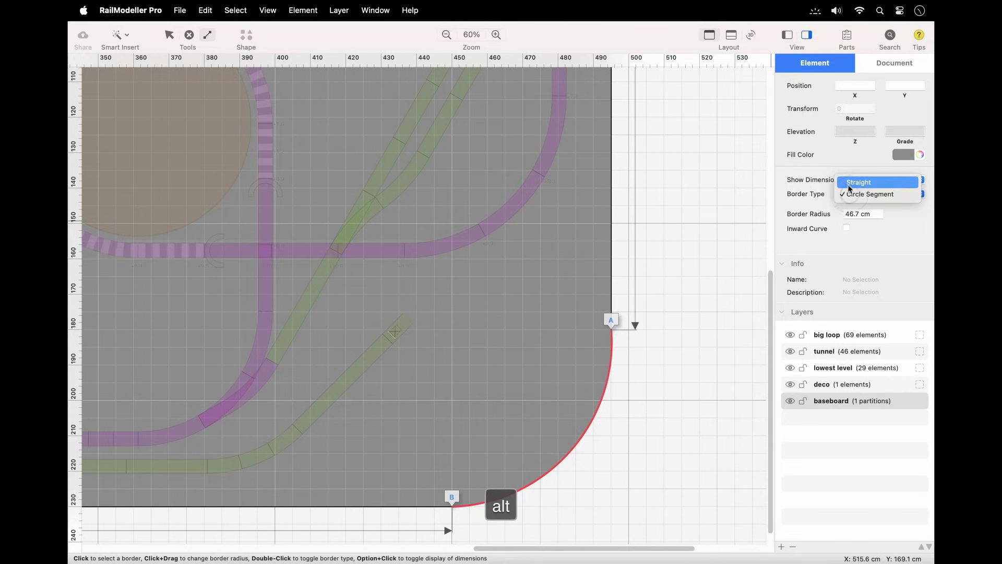
click(859, 182)
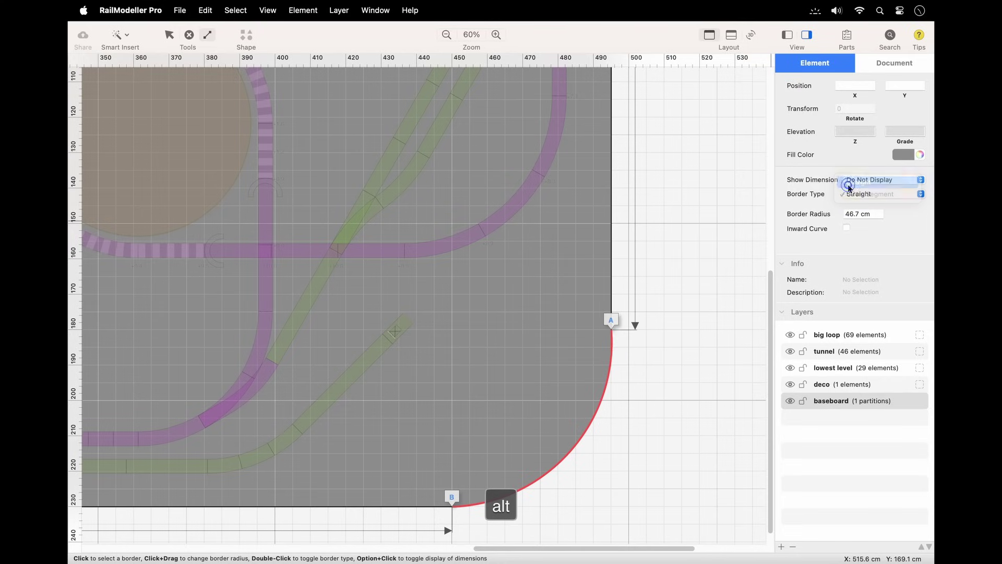
click(704, 261)
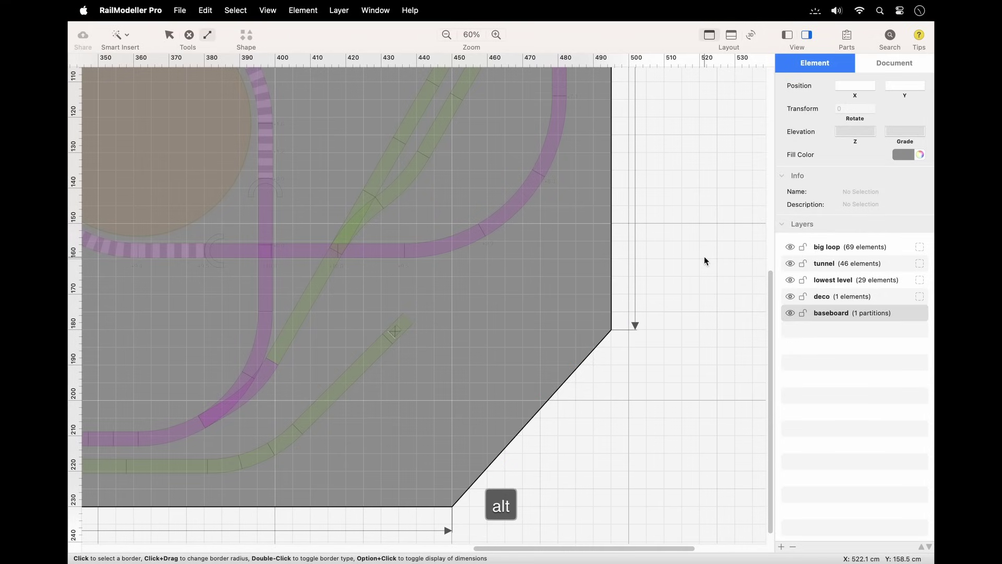
Activate the 'lowest level' track layer in the Layers list, leaving baseboard editing.
click(855, 282)
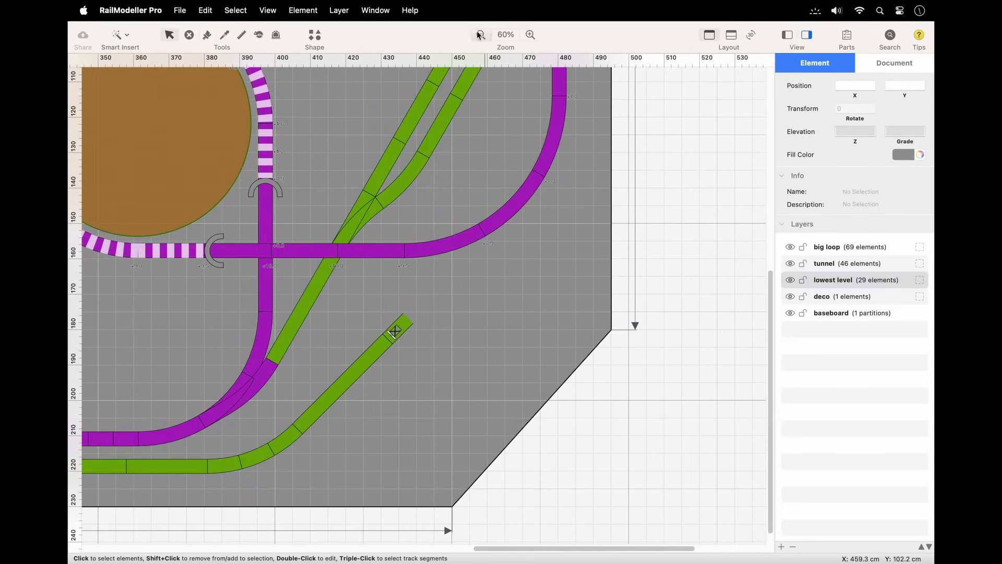